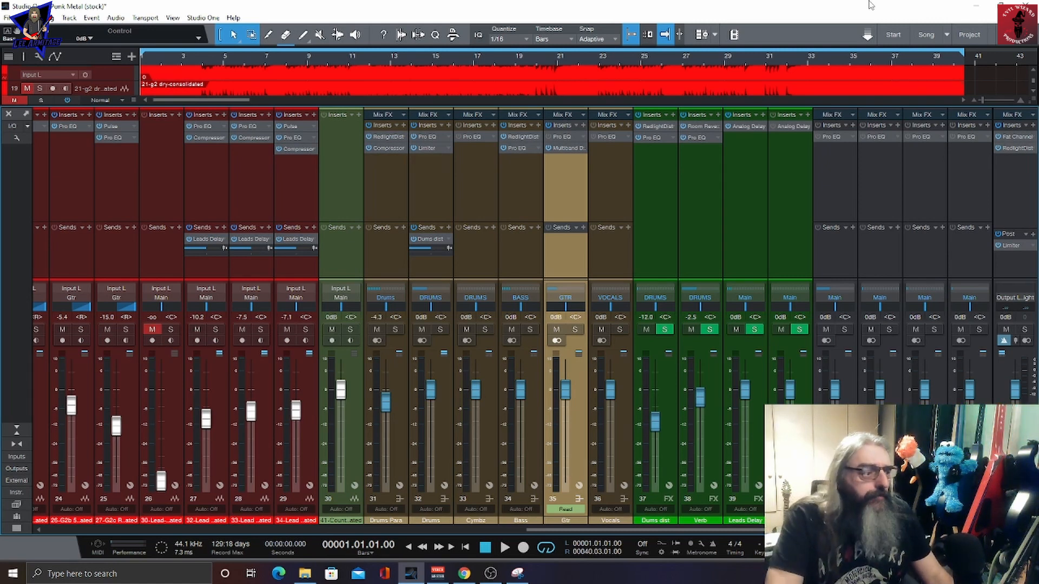
Lower the Drums and Bass bus faders to -0.4 dB, and play the mix back from near the start
key("space")
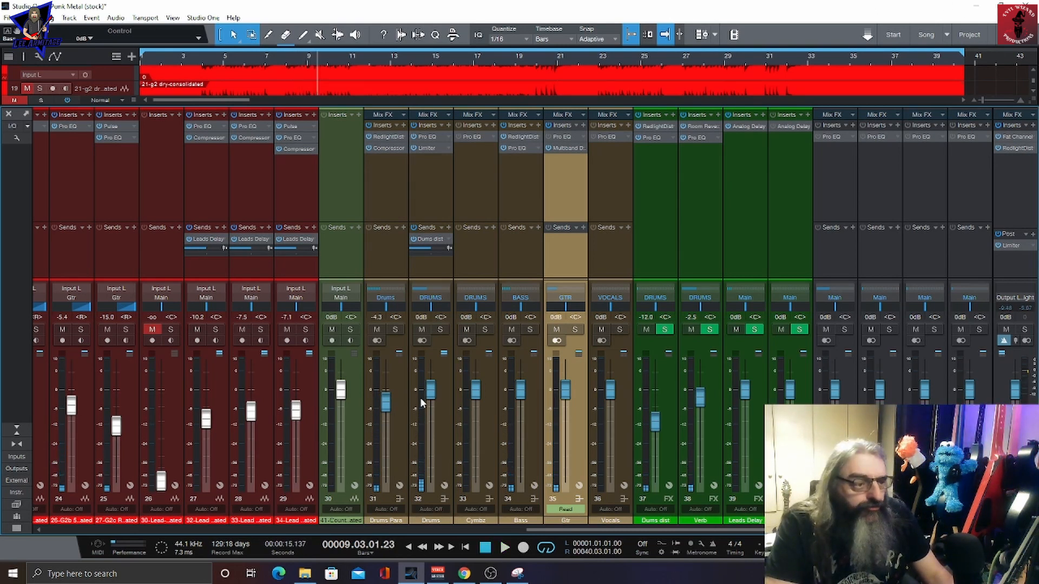
left_click_drag(432, 395, 432, 399)
left_click_drag(522, 392, 522, 394)
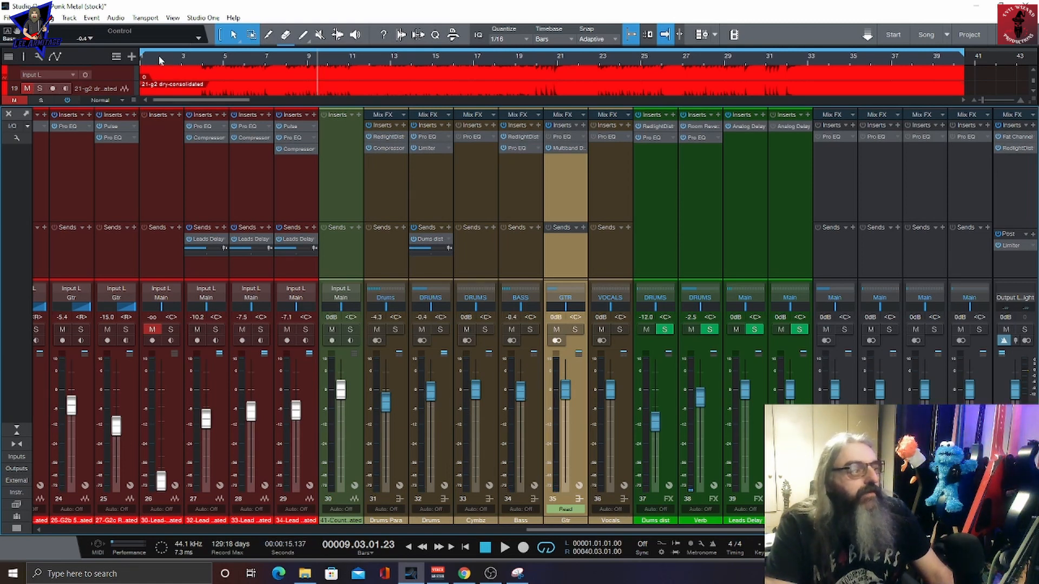
left_click(158, 55)
key("space")
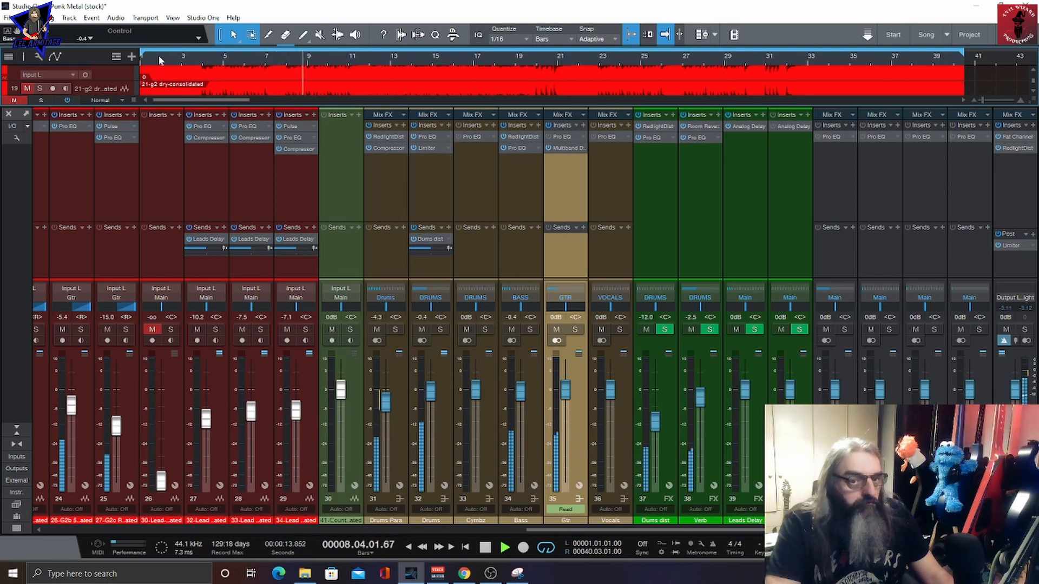
key("space")
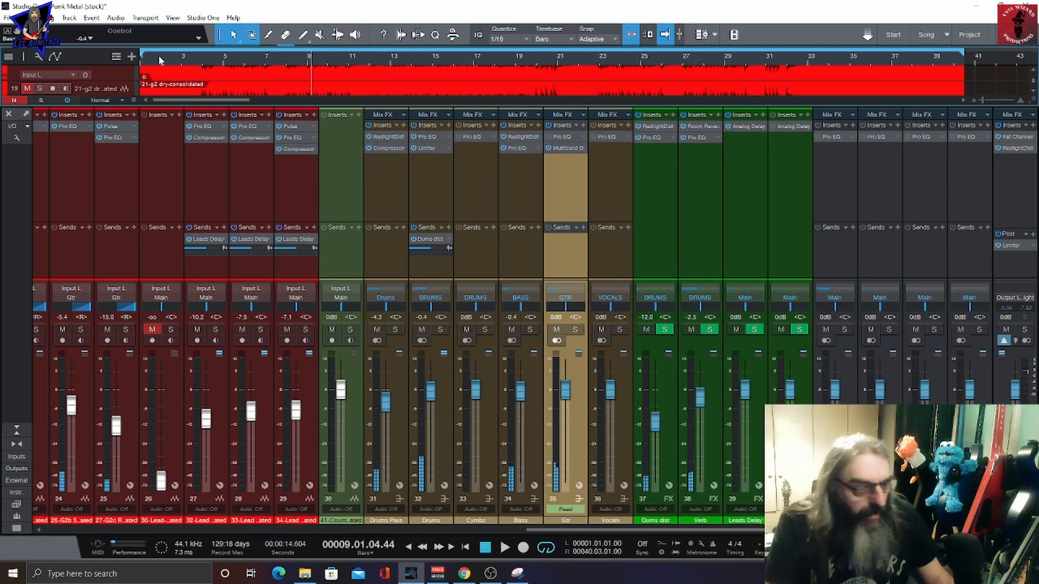
Review the mixer channels from the kick drums to the effects buses, and open the main output's Fat Channel insert
scroll(613, 483, "left", 2)
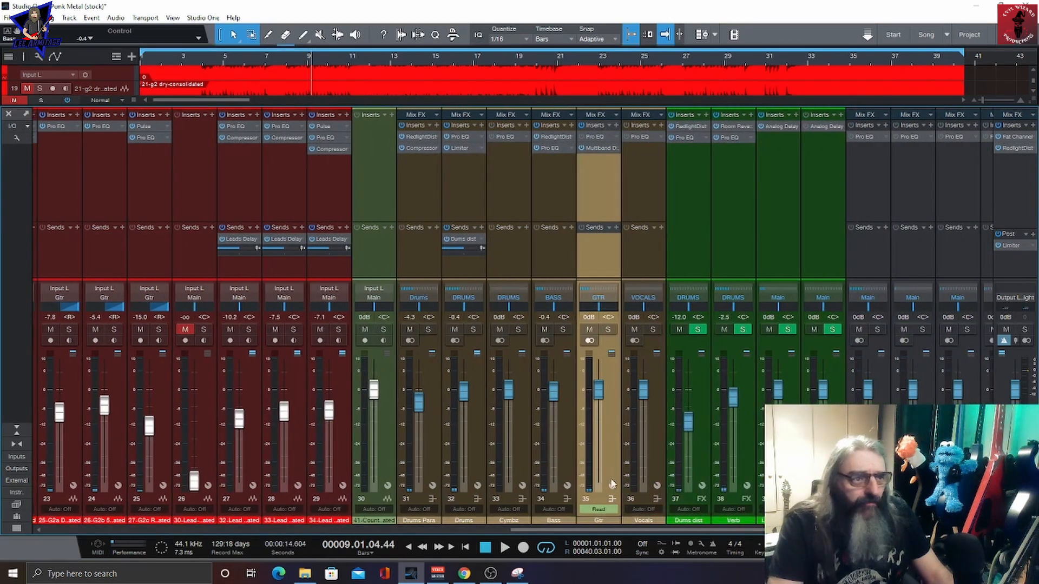
scroll(187, 466, "left", 10)
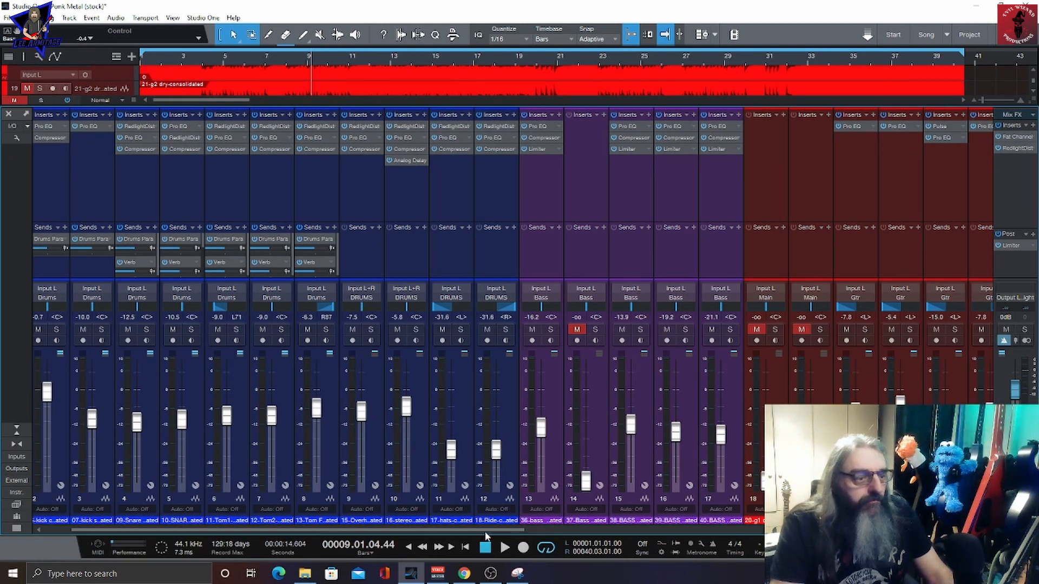
left_click_drag(499, 532, 329, 498)
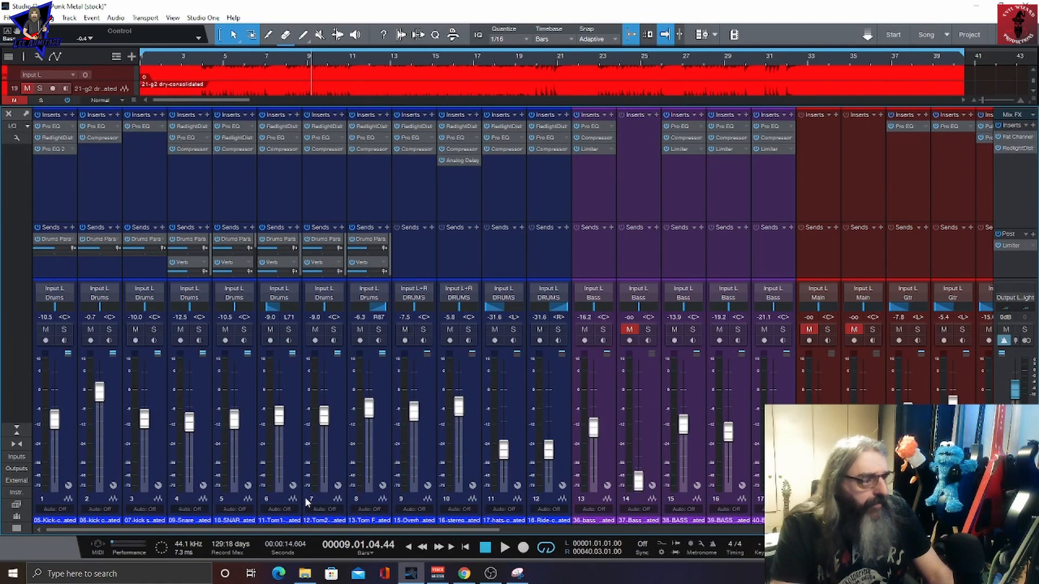
left_click_drag(469, 530, 950, 526)
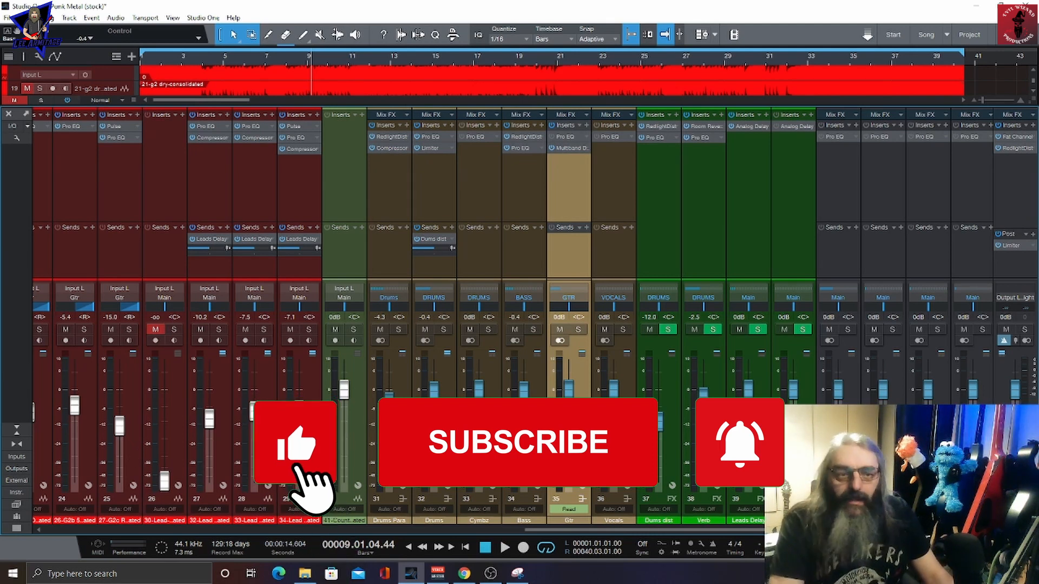
left_click_drag(539, 532, 582, 531)
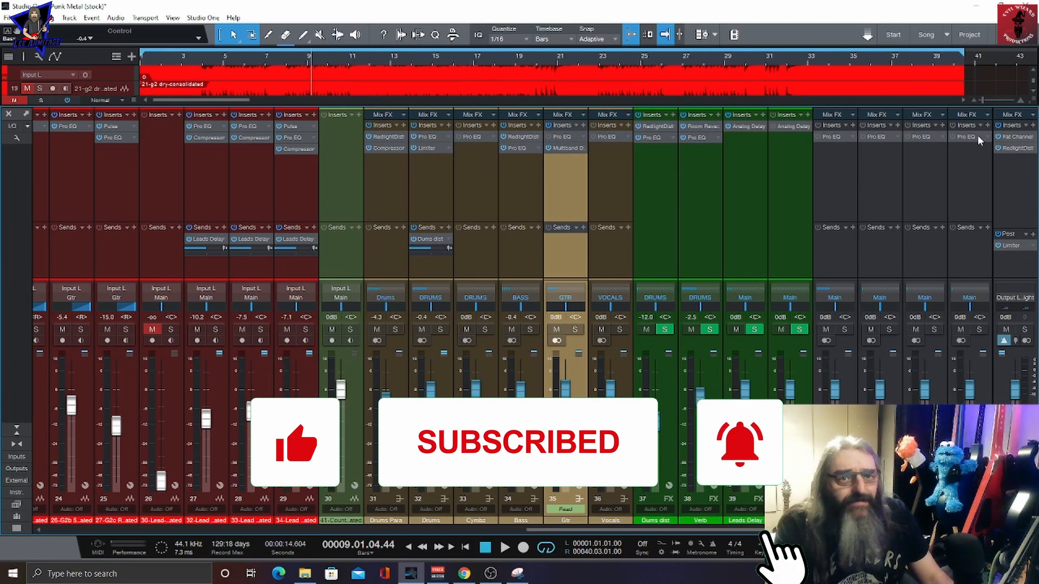
left_click(1021, 144)
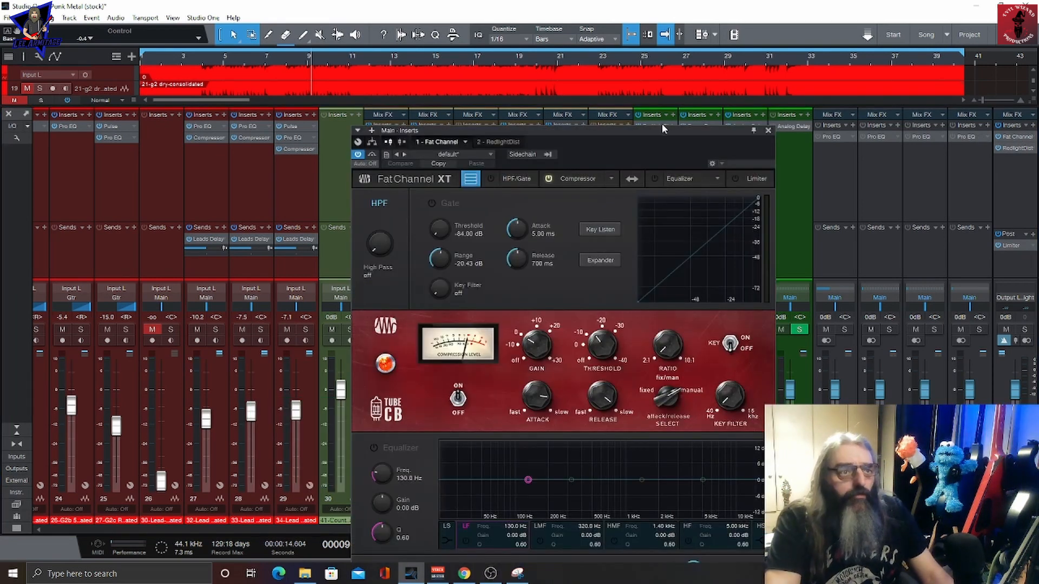
left_click_drag(648, 116, 615, 69)
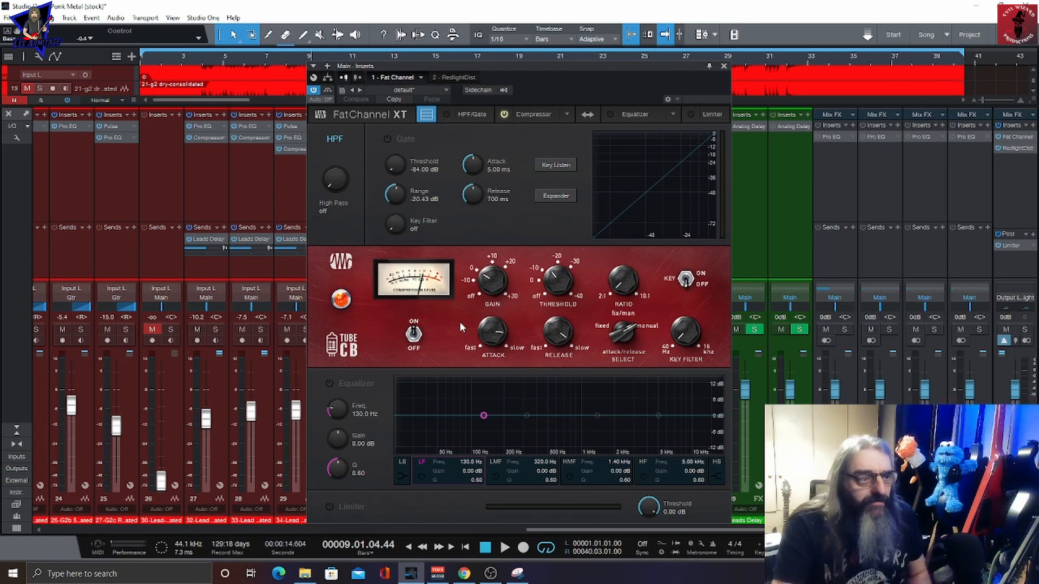
Play the song from bar 2 to check the Tube CB compressor's level meter, and open the main output's RedlightDist insert
left_click(196, 77)
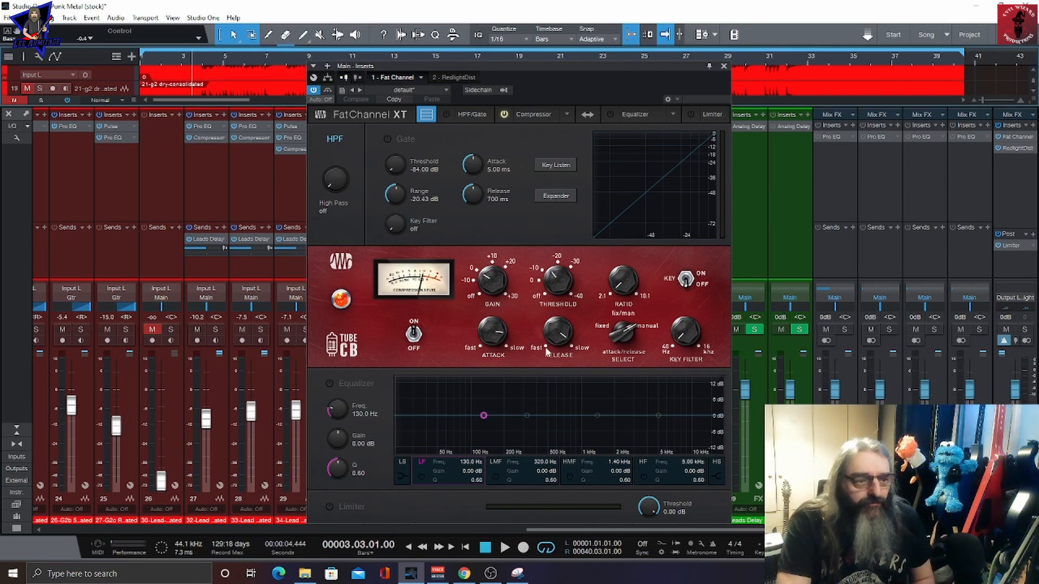
left_click(659, 416)
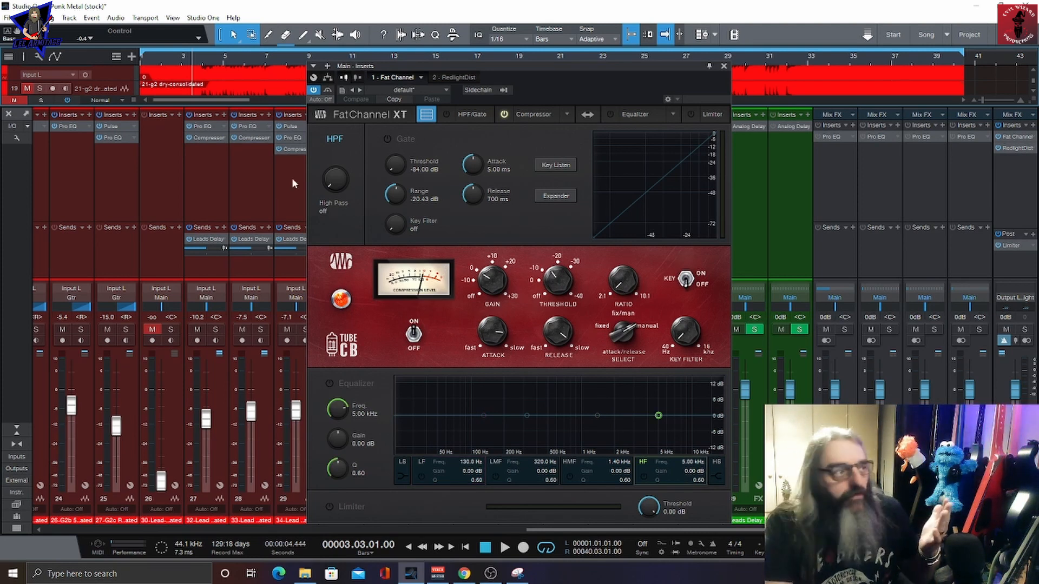
left_click(159, 55)
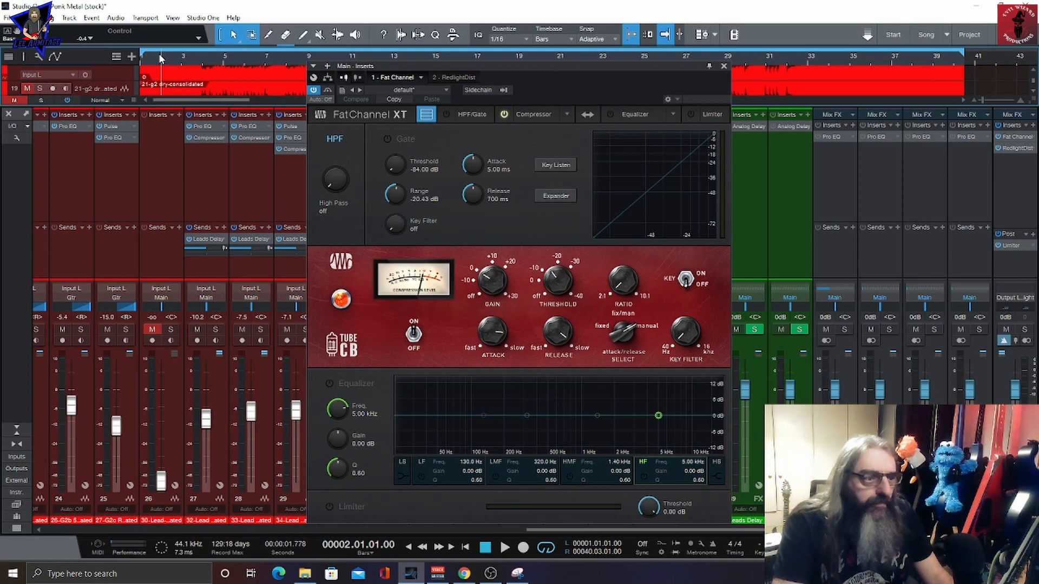
key("space")
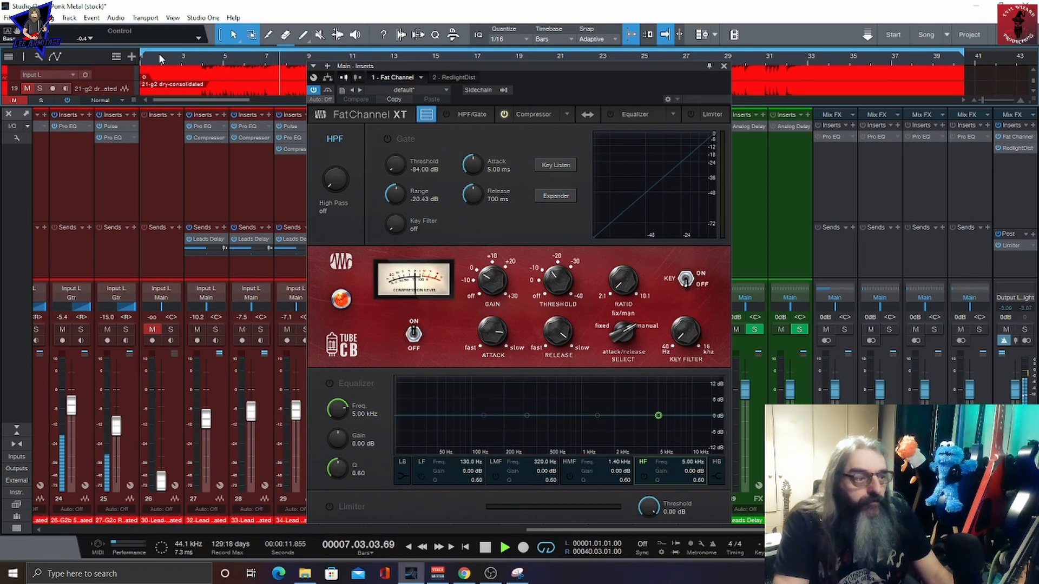
key("space")
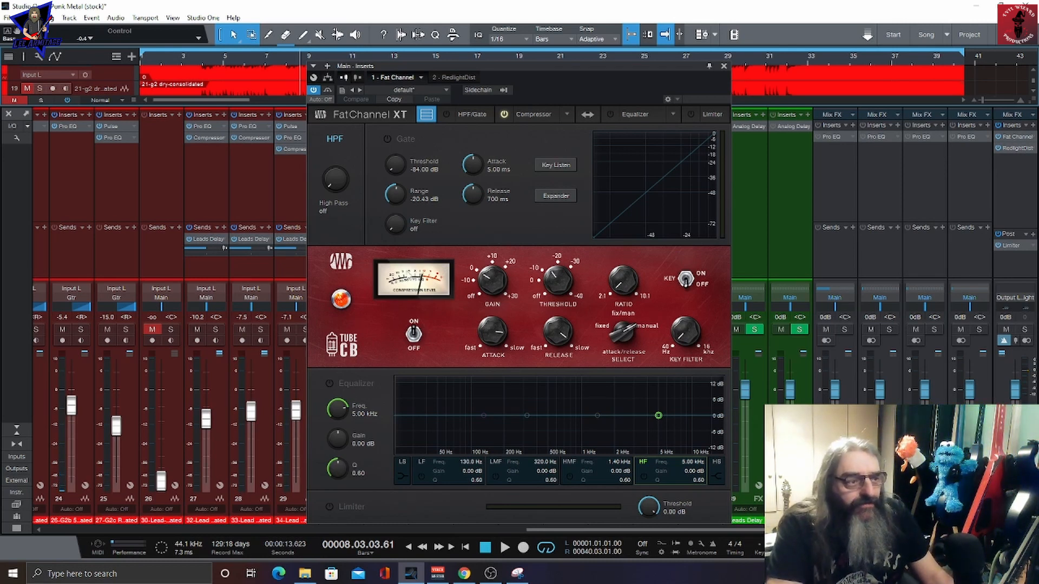
key("space")
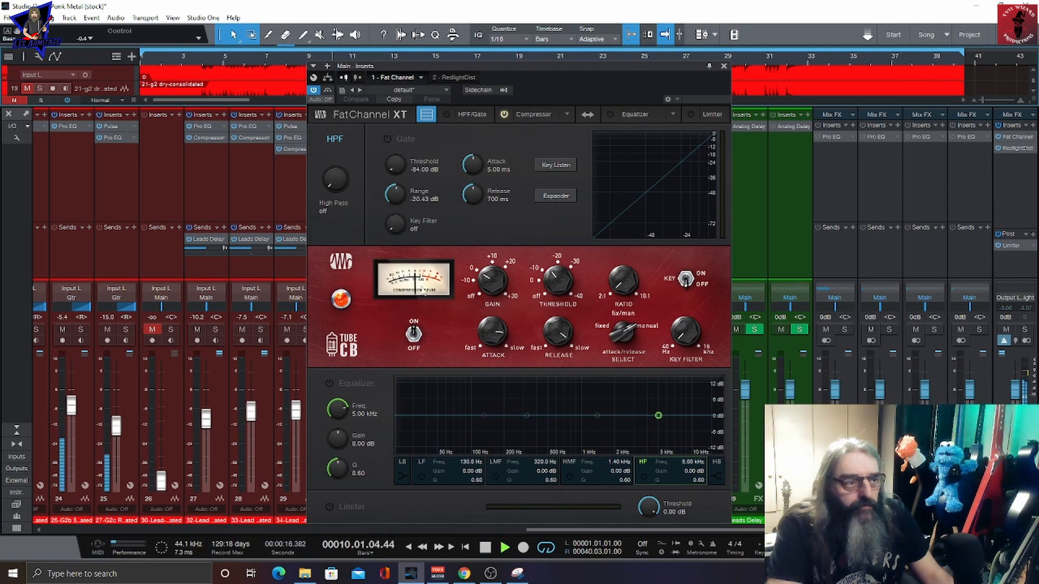
key("space")
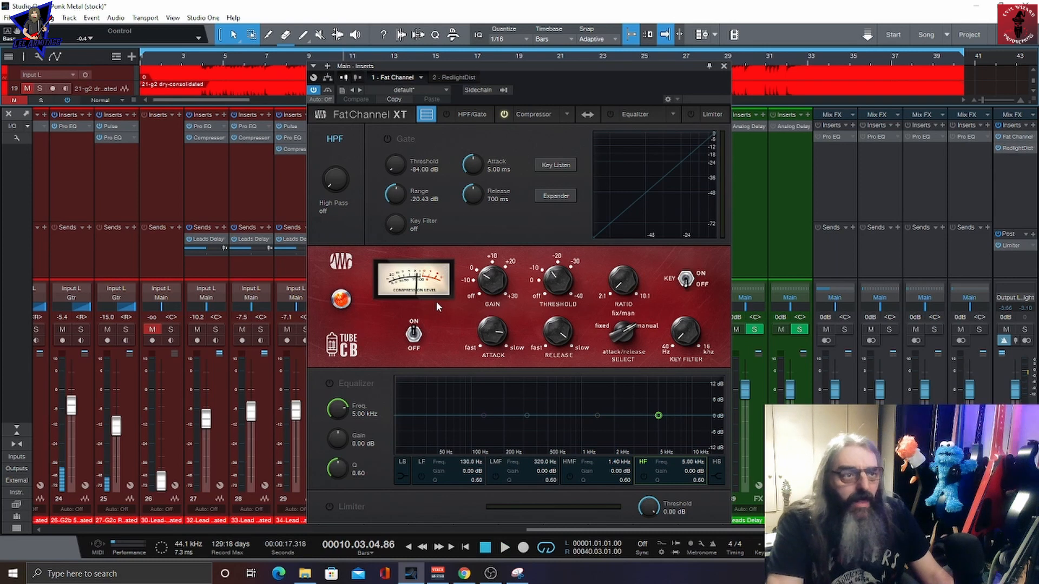
left_click(449, 79)
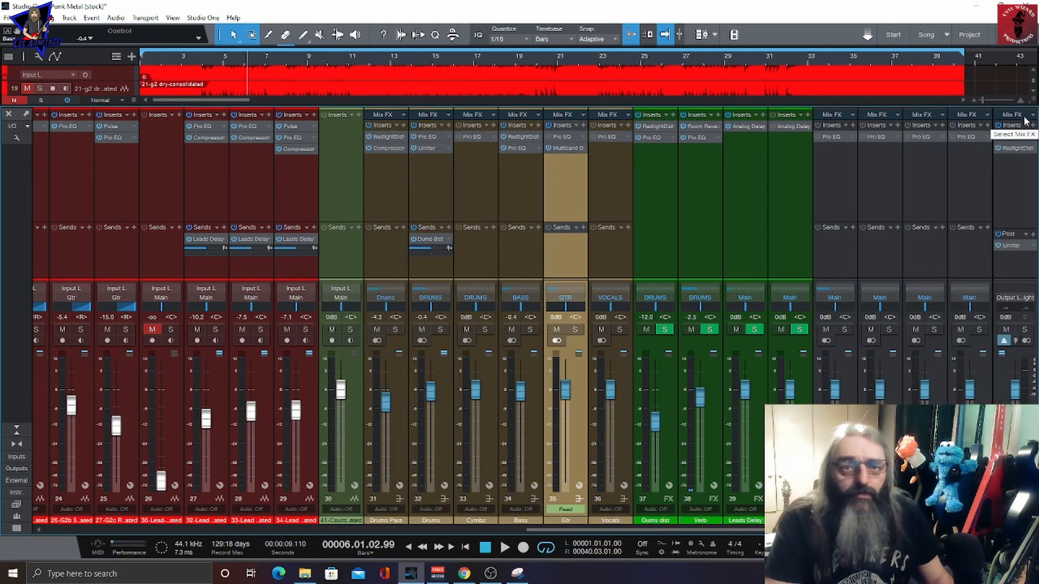
Add Console Shaper as the Mix FX on the main output
left_click(1033, 115)
left_click(1033, 116)
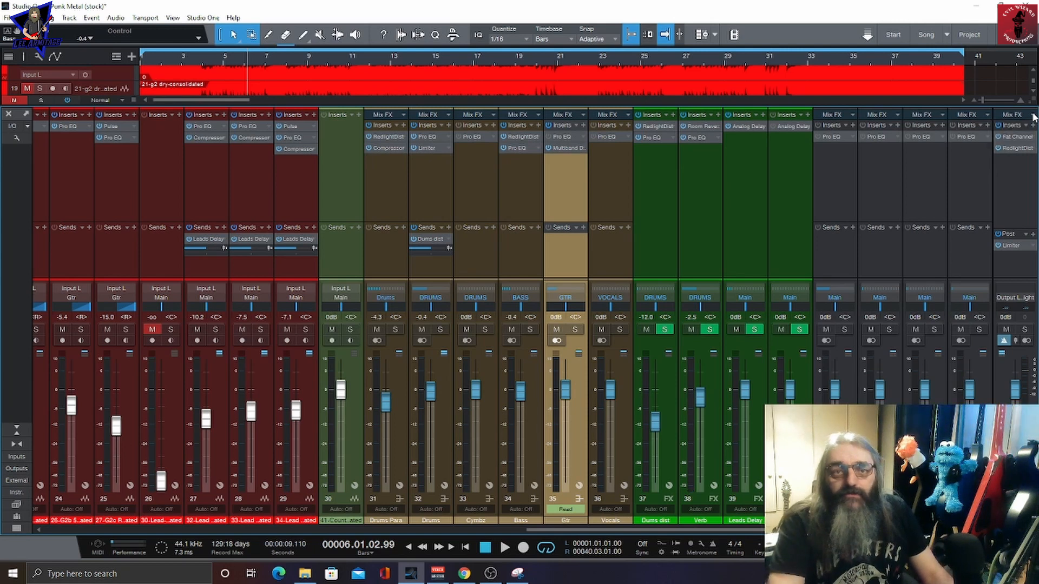
left_click(1032, 115)
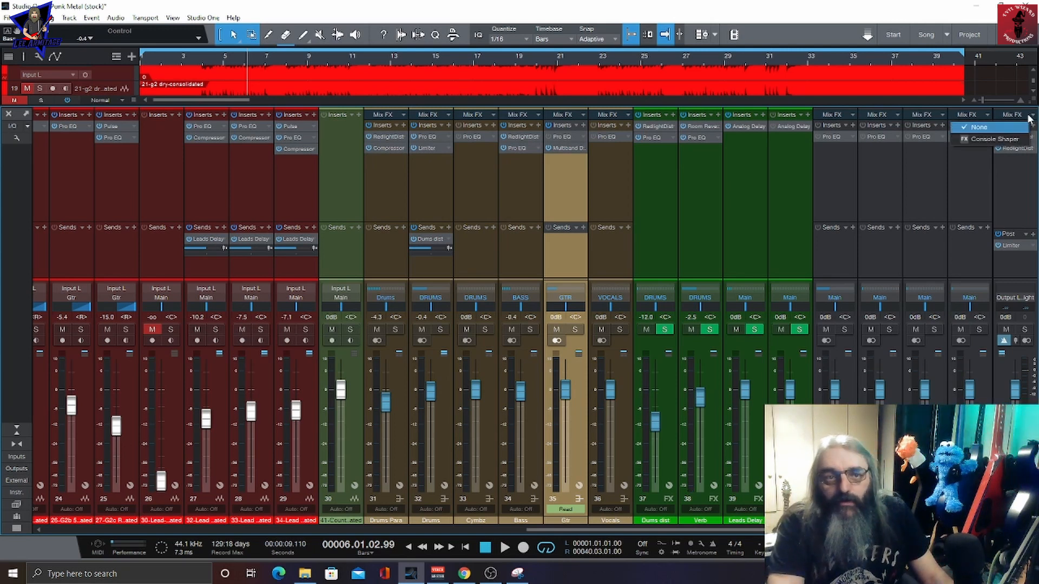
left_click(1001, 141)
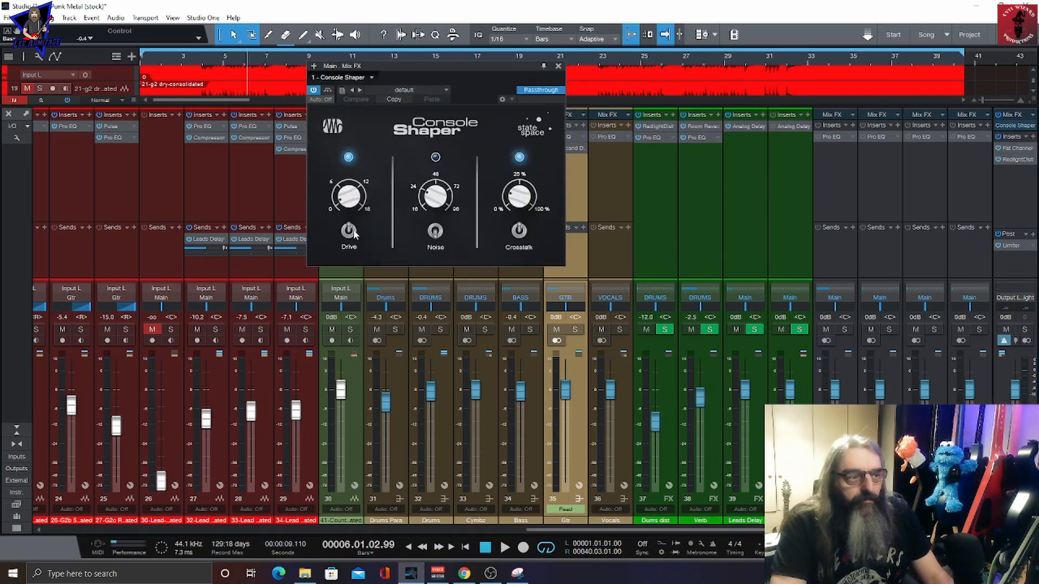
Toggle Console Shaper's noise on and back off, play the mix through the effect, and close its window
left_click(438, 236)
left_click(437, 238)
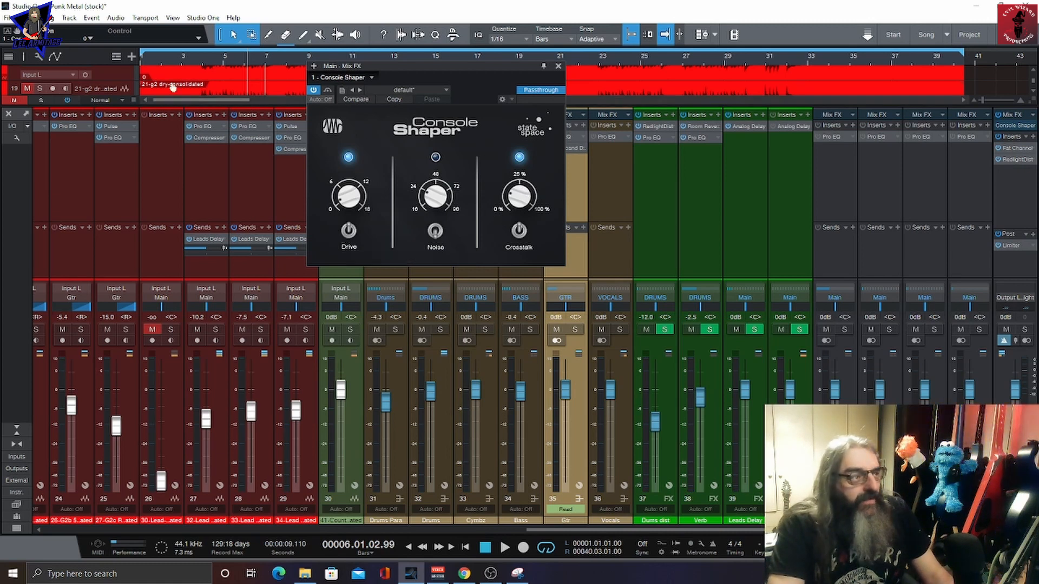
left_click(185, 57)
key("space")
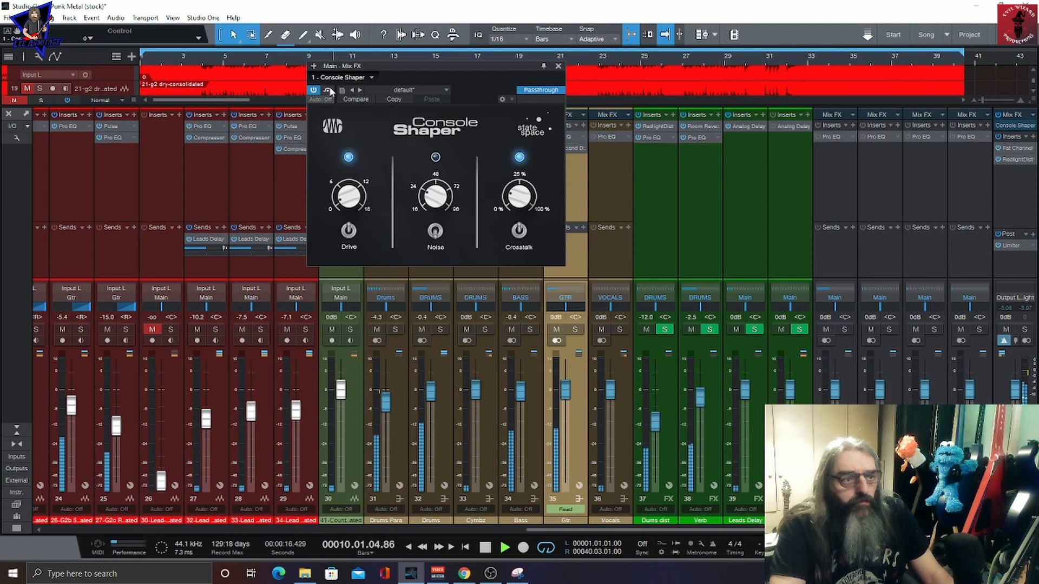
key("space")
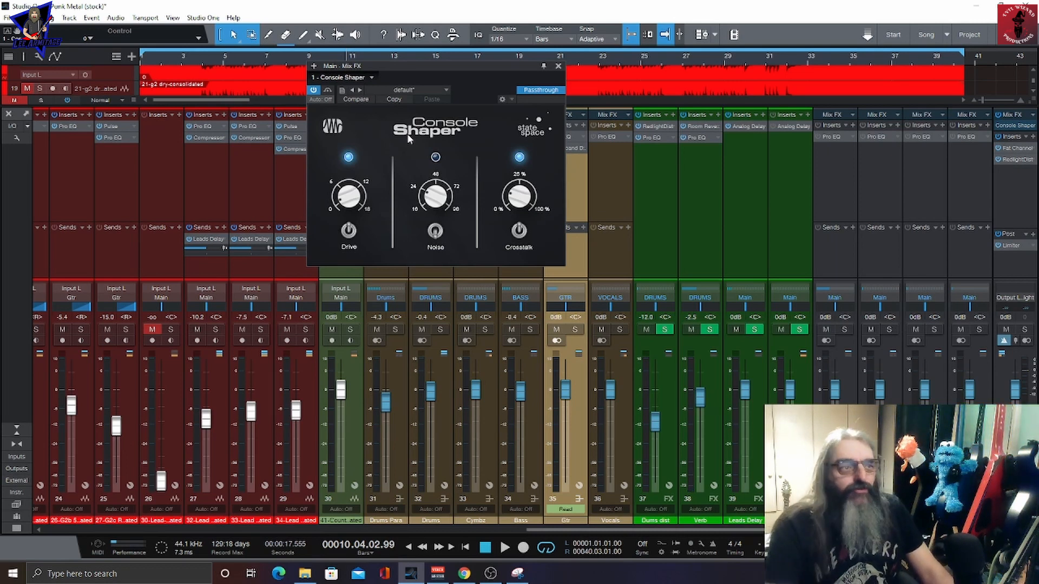
left_click(555, 71)
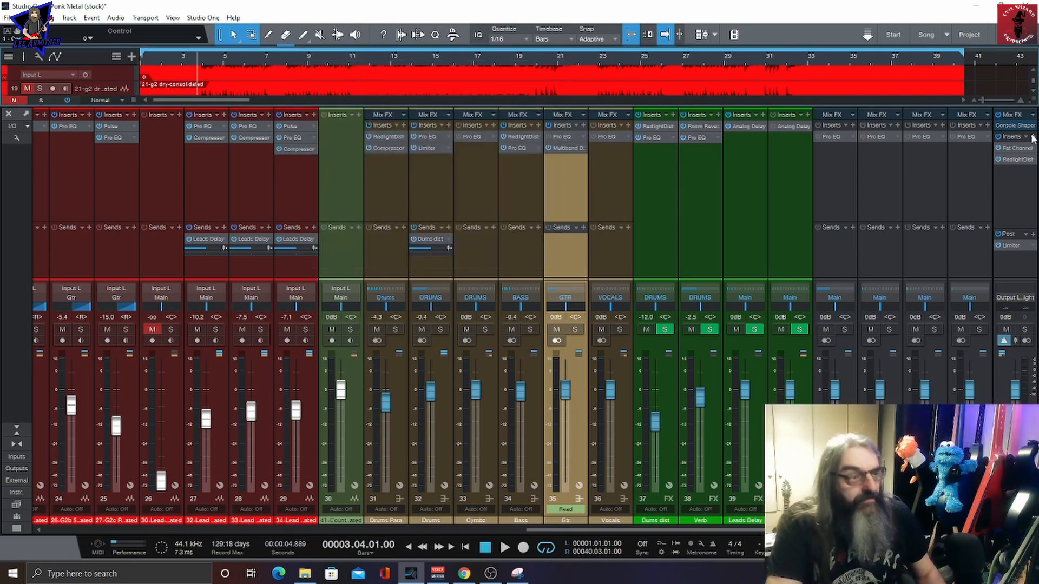
Add a PreSonus Pro EQ to the end of the main output's insert chain
key("space")
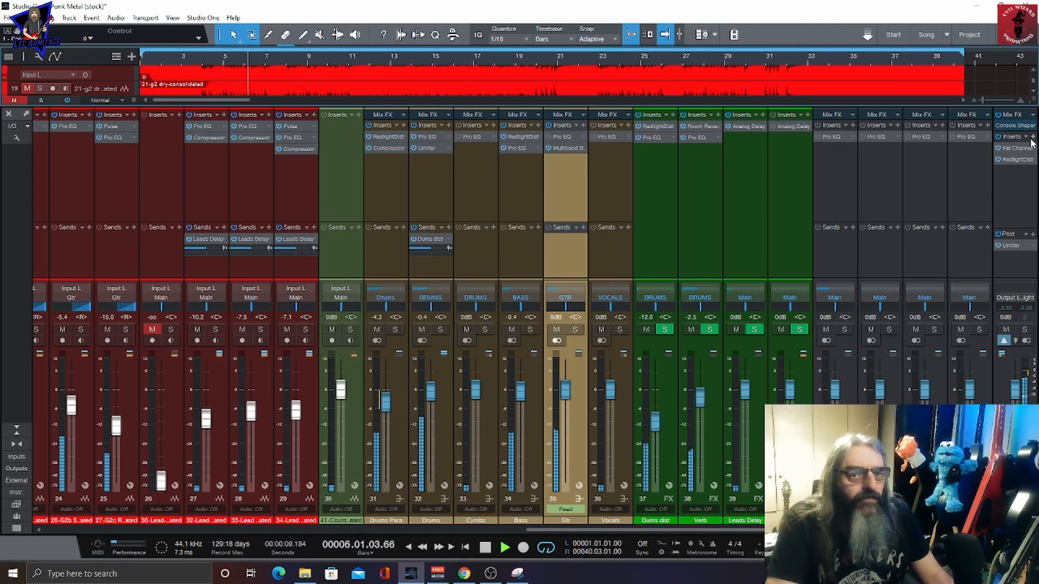
left_click(1033, 138)
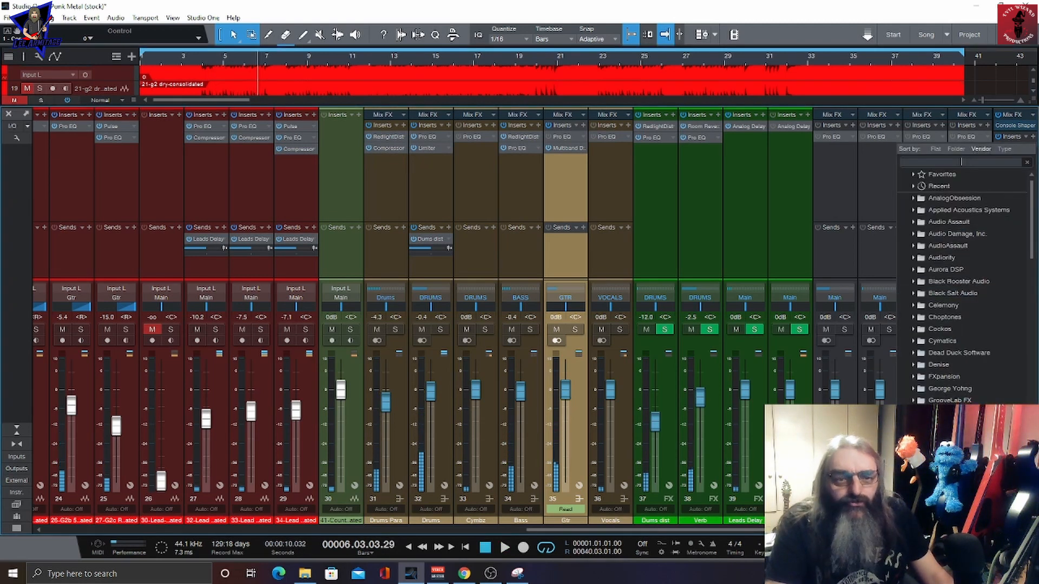
scroll(961, 401, "down", 11)
scroll(961, 400, "down", 2)
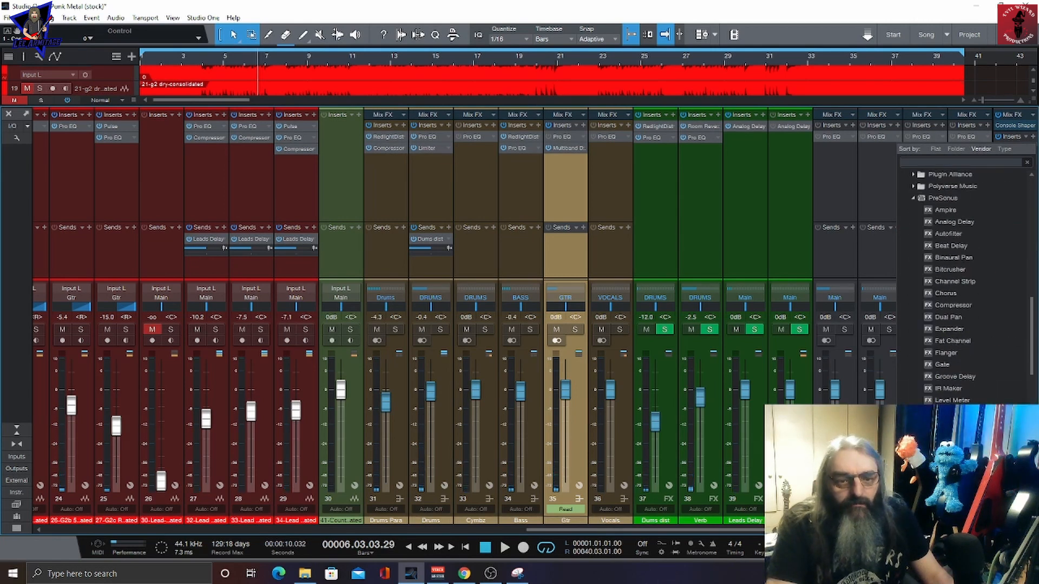
scroll(961, 400, "down", 3)
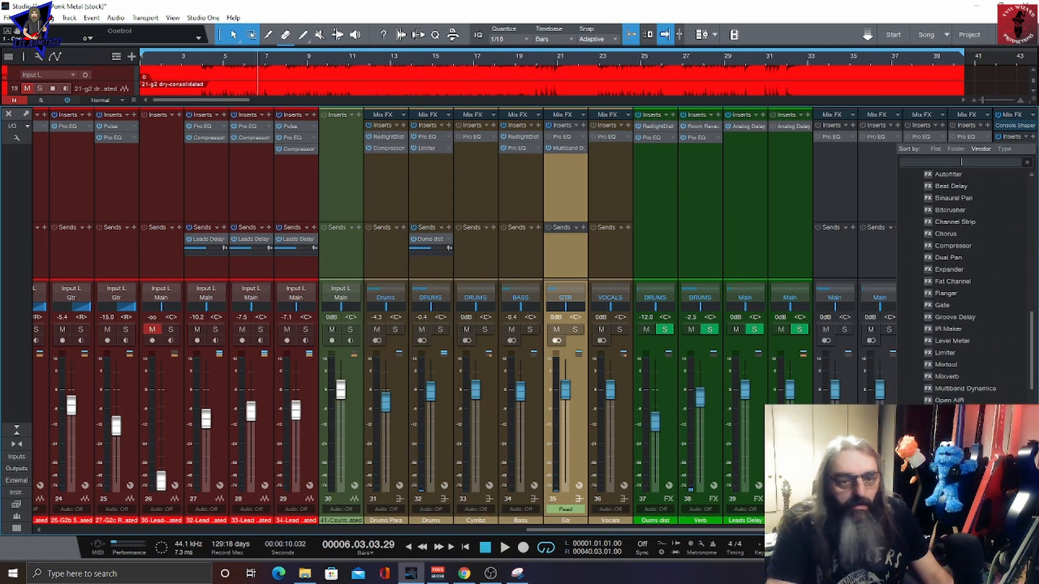
left_click(947, 458)
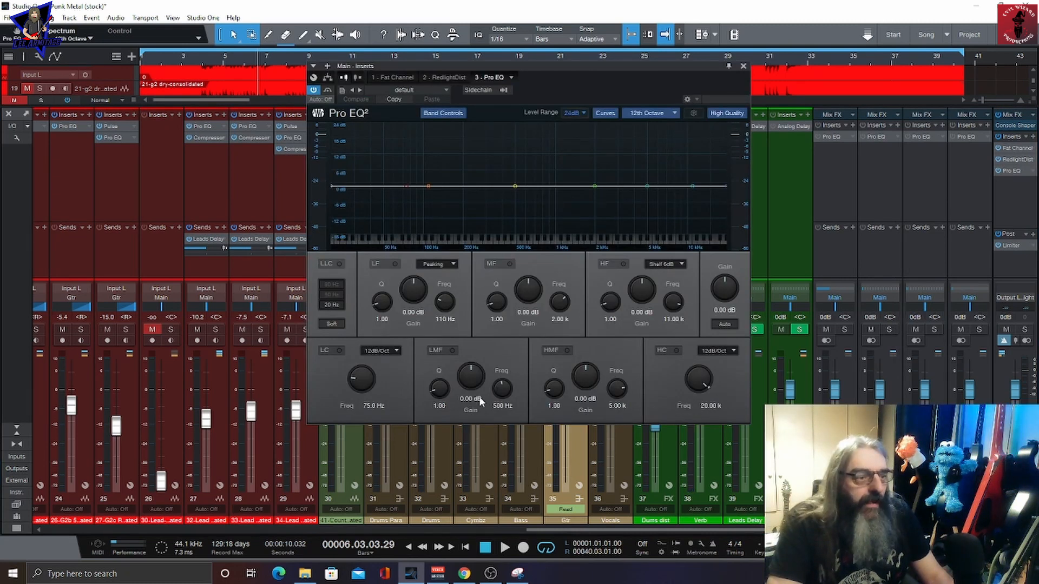
Cut the Pro EQ's low-mid band by 0.96 dB at 342 Hz while the song plays
left_click(193, 57)
key("space")
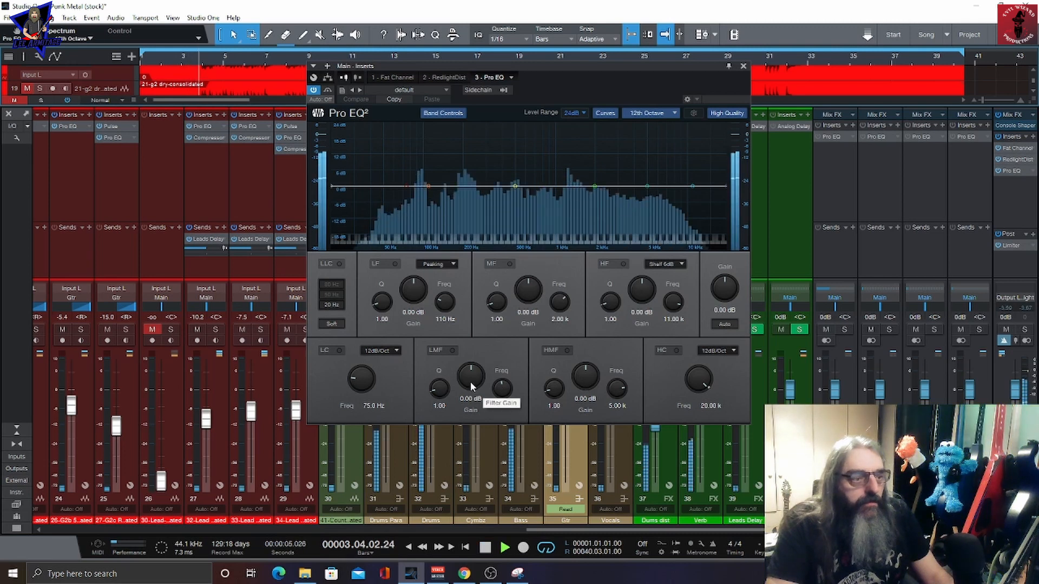
left_click_drag(470, 381, 547, 424)
key("space")
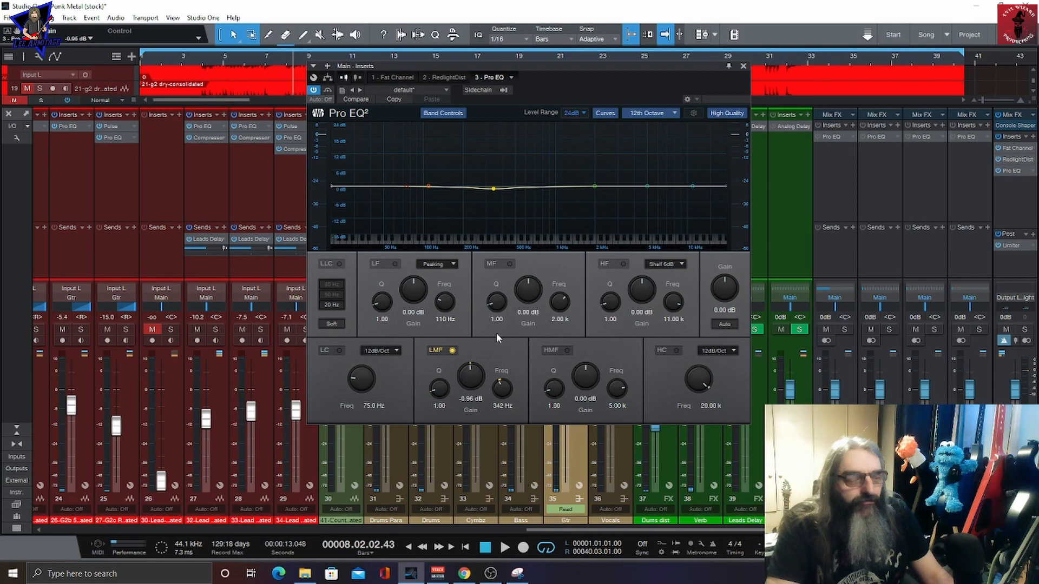
Replay the song and cut the Pro EQ's mid band by 0.96 dB at 1.68 kHz
left_click(200, 53)
key("space")
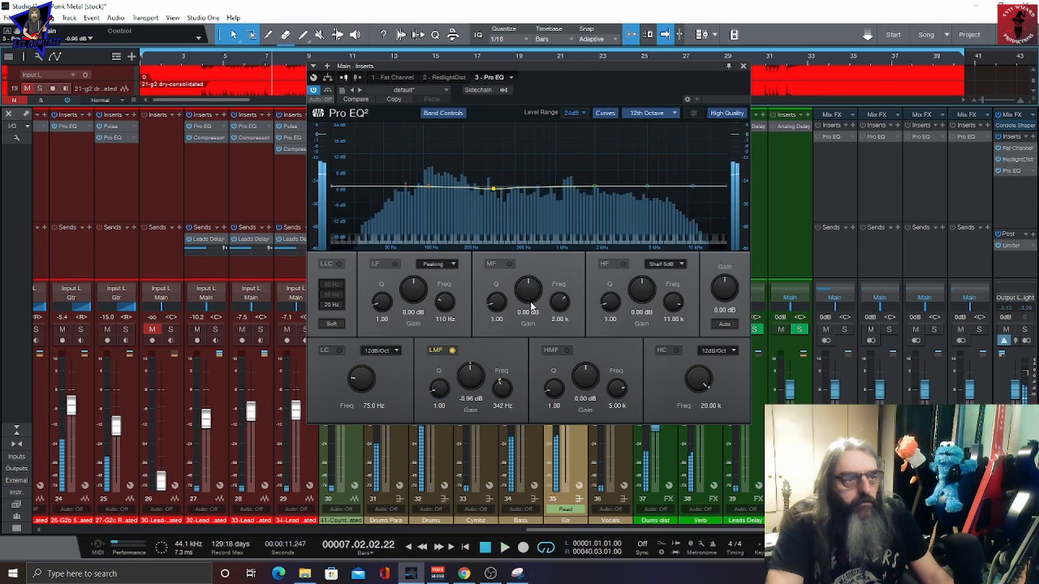
left_click_drag(528, 290, 527, 271)
left_click_drag(560, 302, 523, 337)
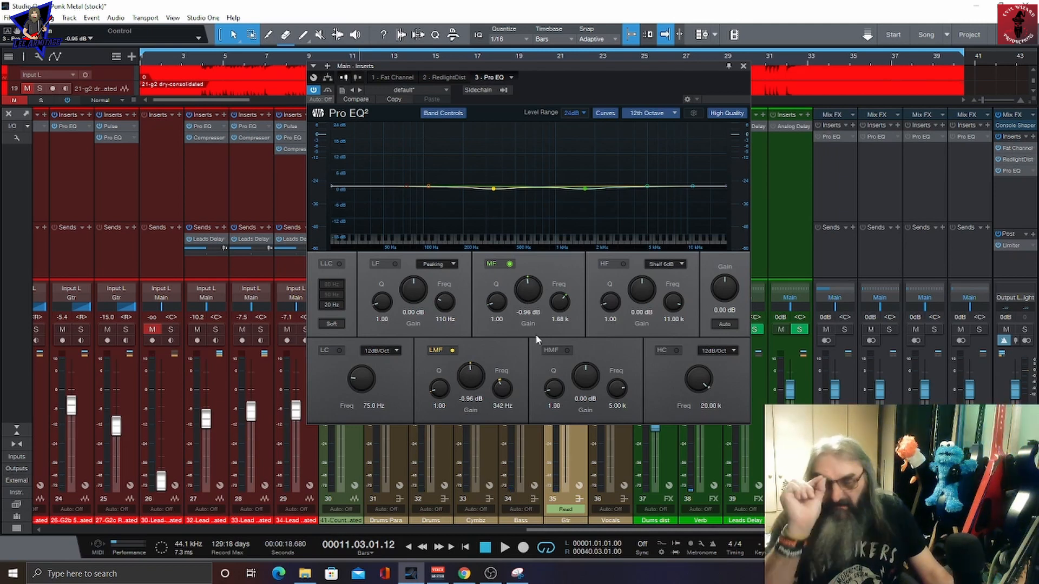
Replay the song from near bar 2 to hear the Pro EQ cuts, stop playback, and close the EQ window
left_click(165, 60)
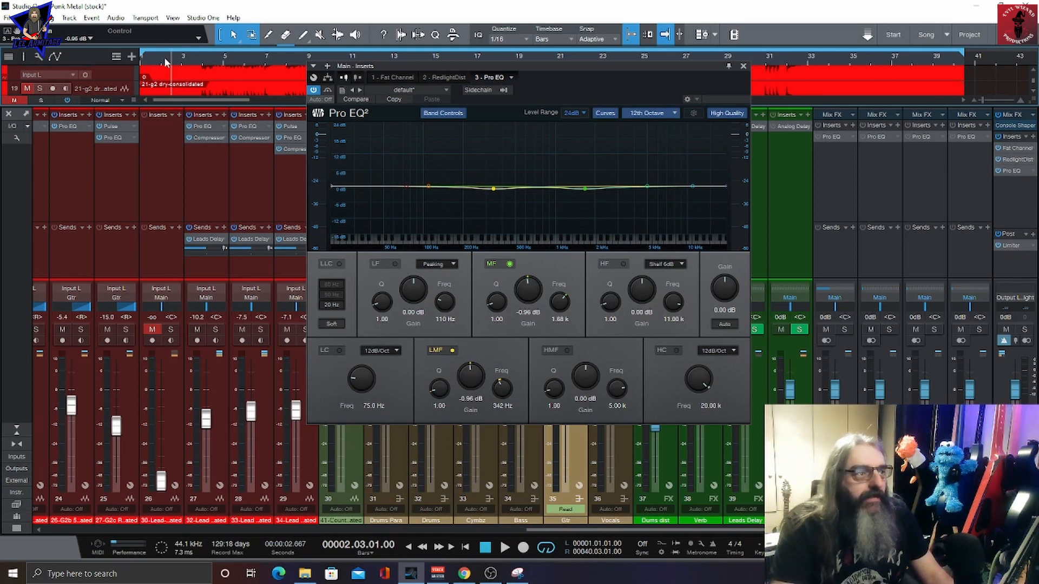
key("space")
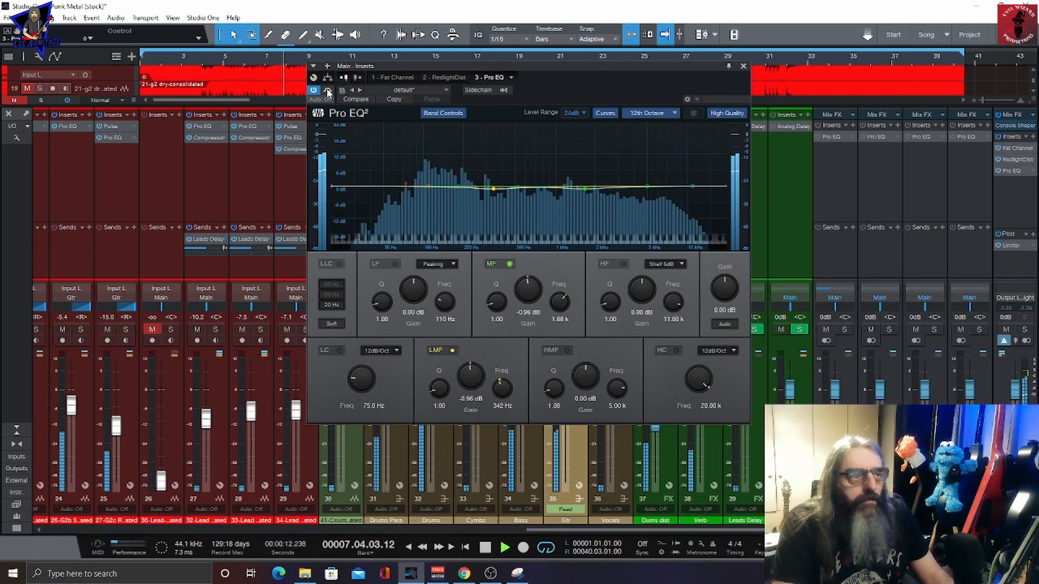
key("space")
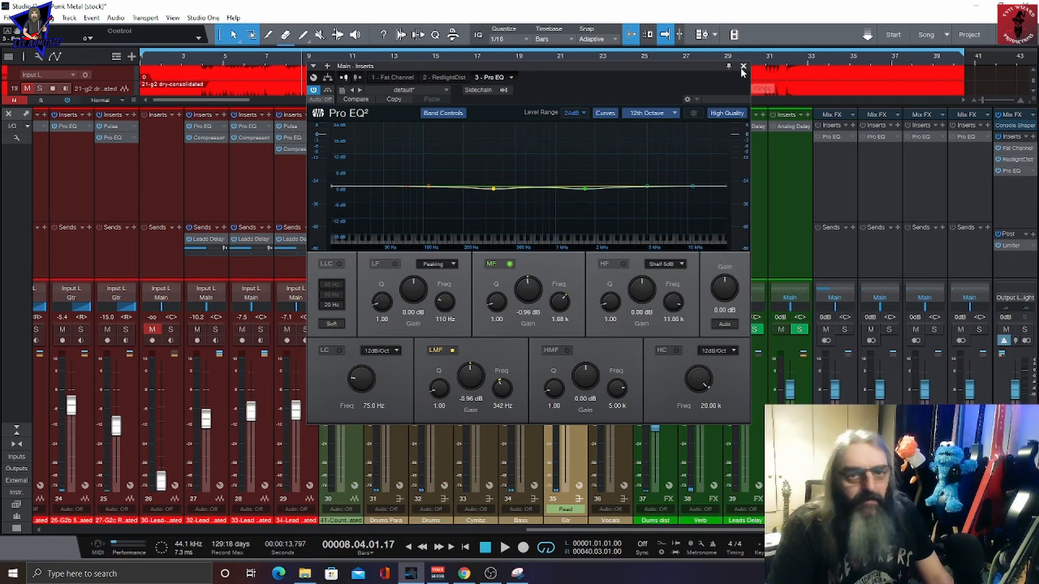
left_click(743, 66)
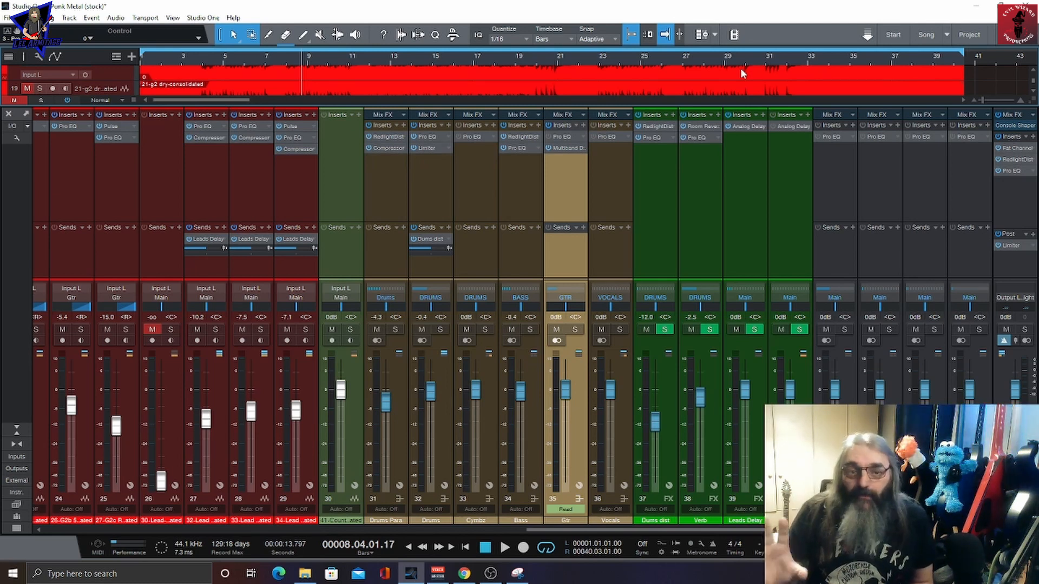
Remove the Limiter from the main output's post-fader inserts and mute the count-in track
left_click(1015, 246)
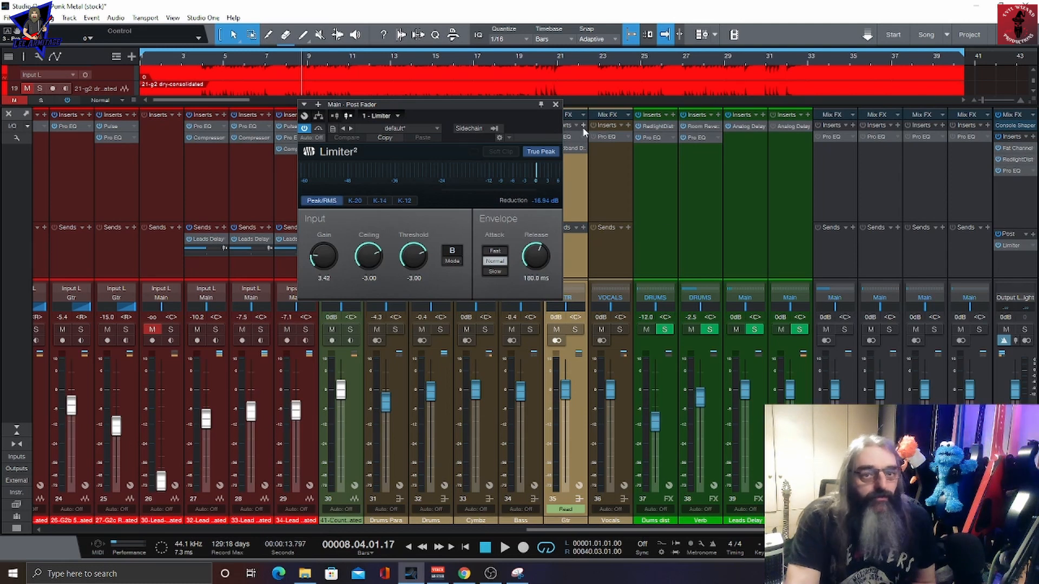
left_click(398, 116)
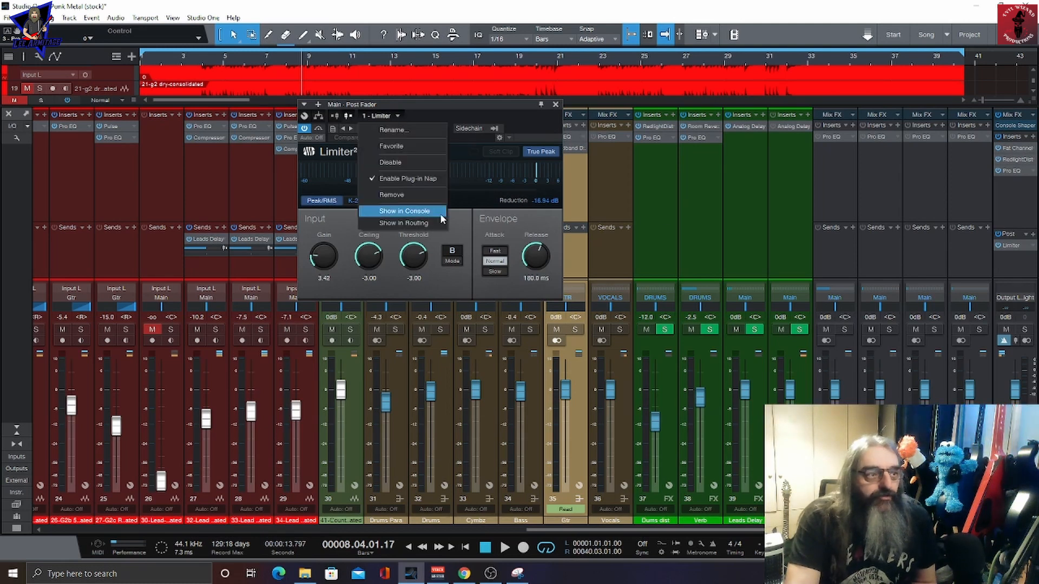
left_click(433, 197)
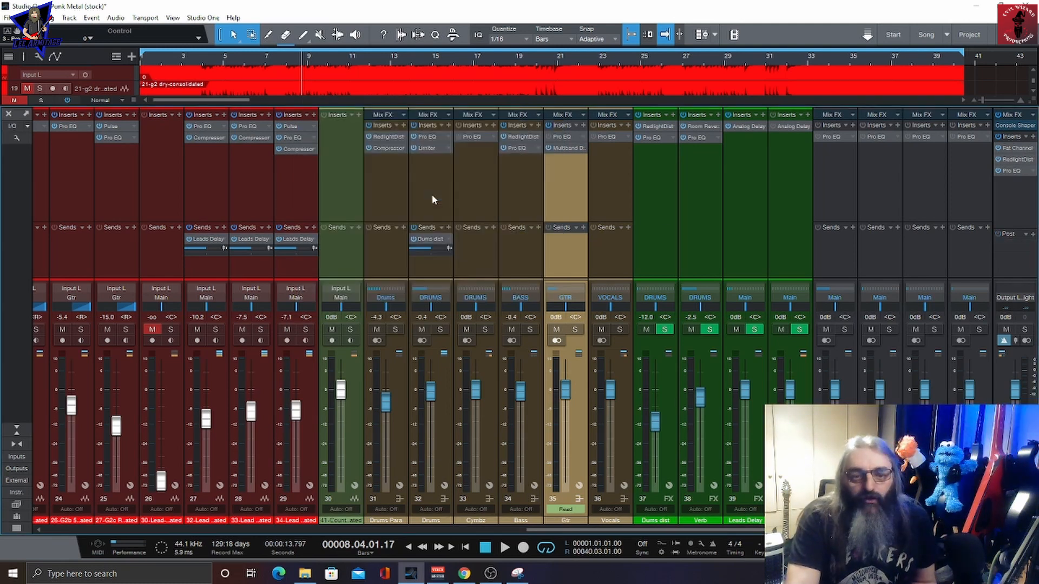
left_click(346, 245)
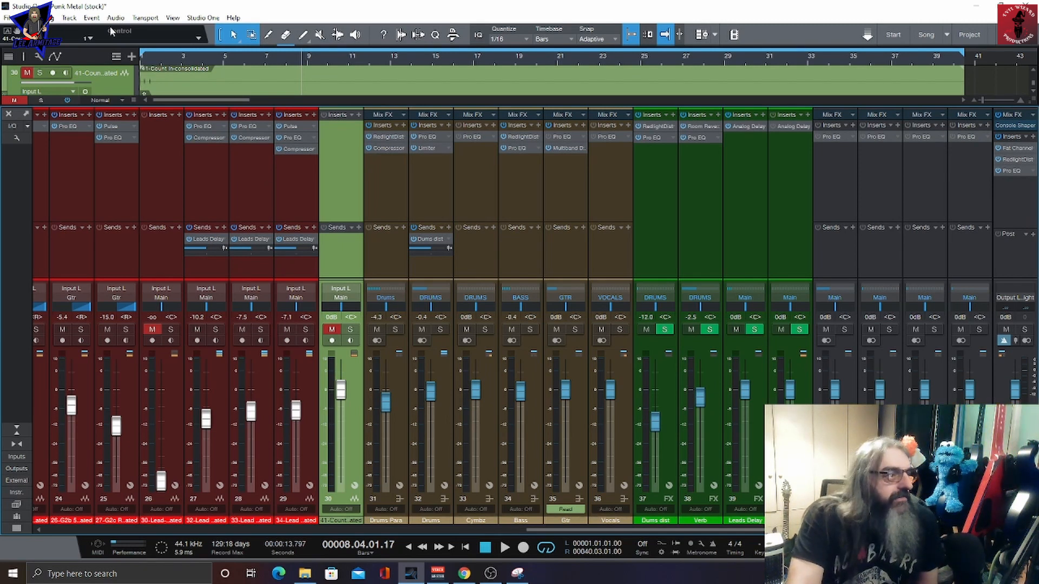
Start a mixdown export and set the wave file's resolution to 24 Bit
left_click(46, 17)
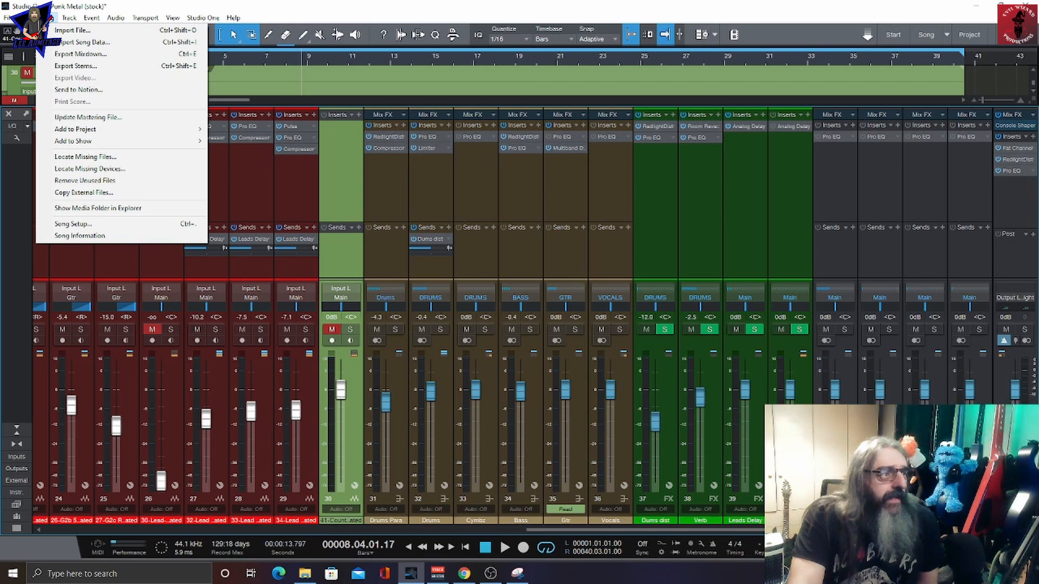
left_click(98, 55)
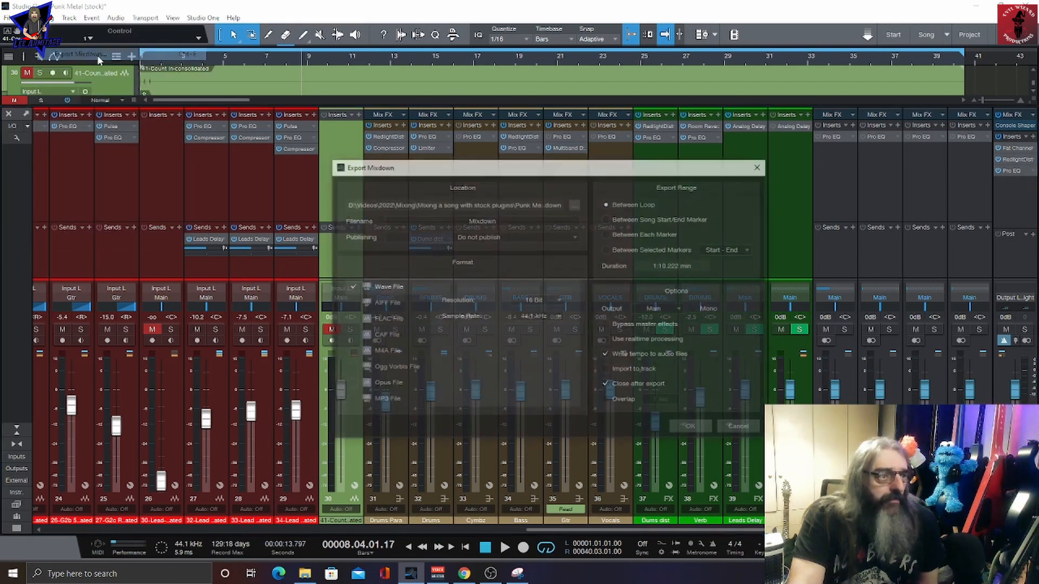
left_click(541, 301)
left_click(557, 331)
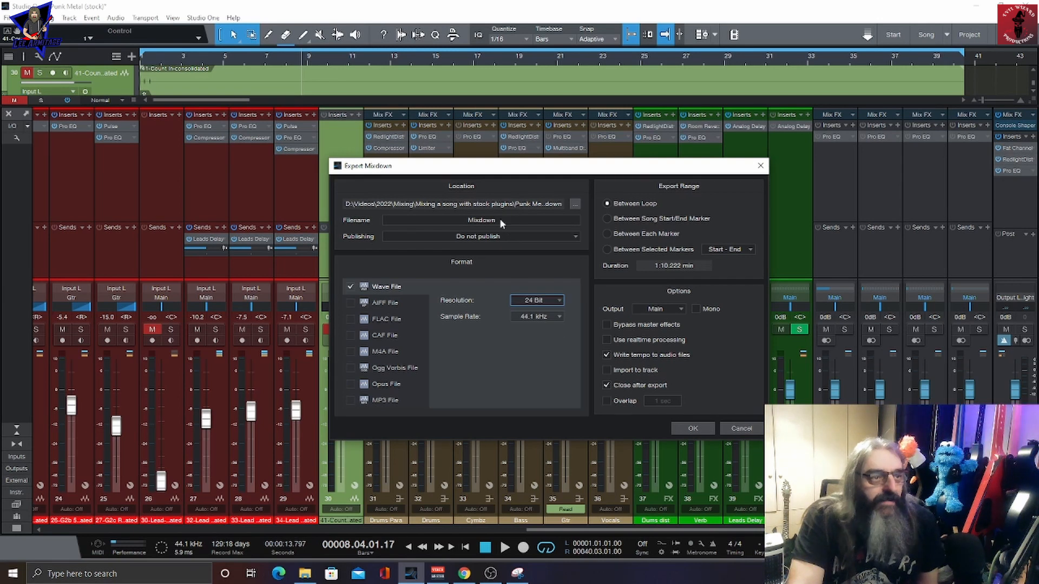
Name the mixdown file "Punk Metal (Stock Mix)" and run the export
left_click(500, 221)
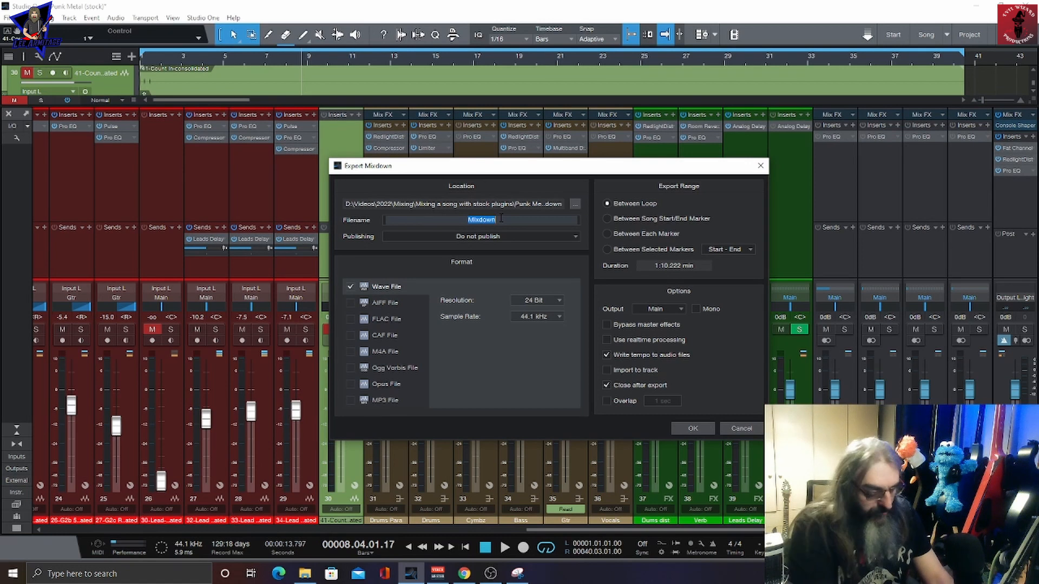
type("Punk Met")
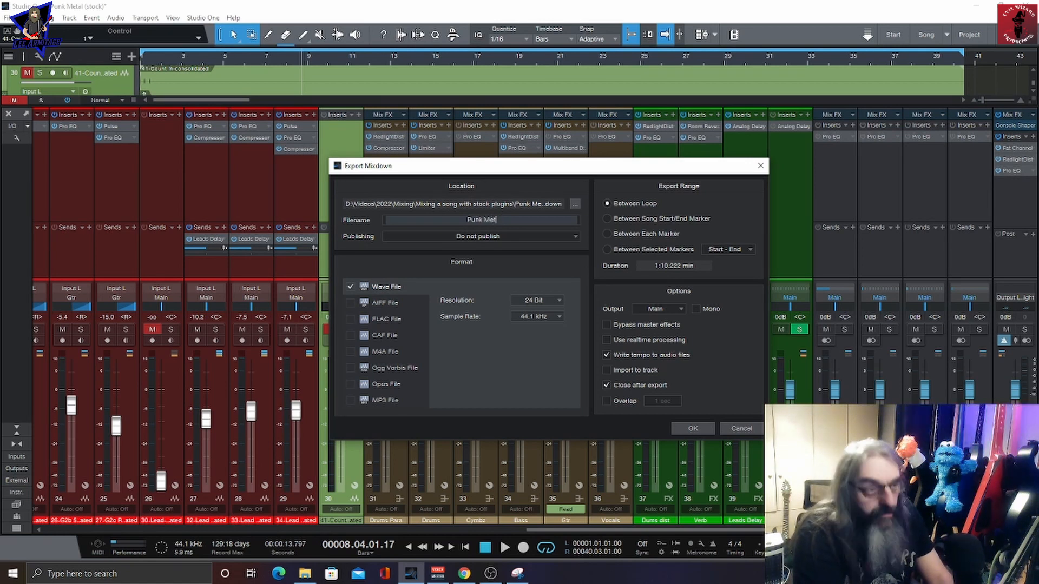
type("al (")
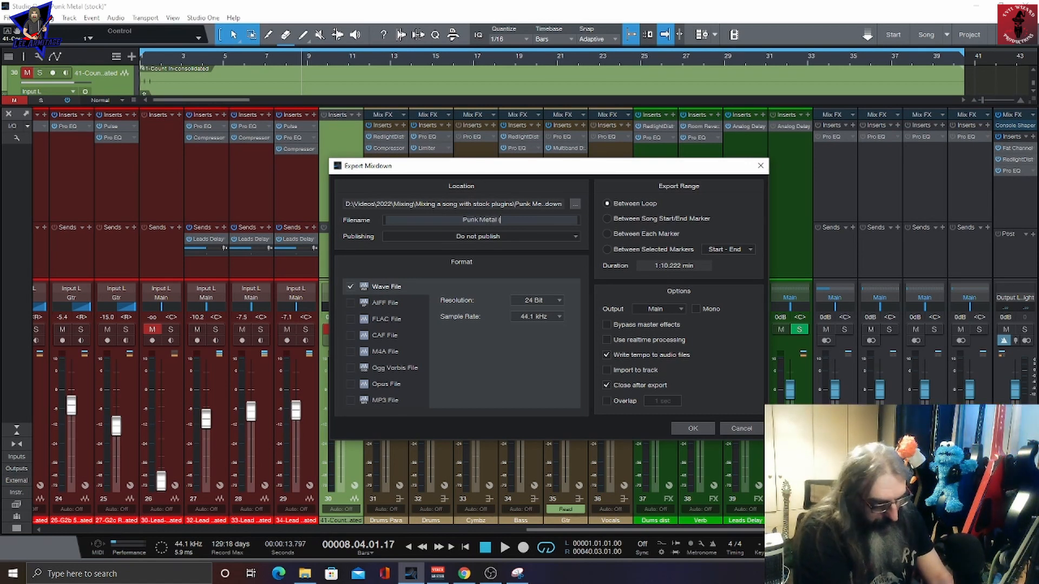
type("Stock")
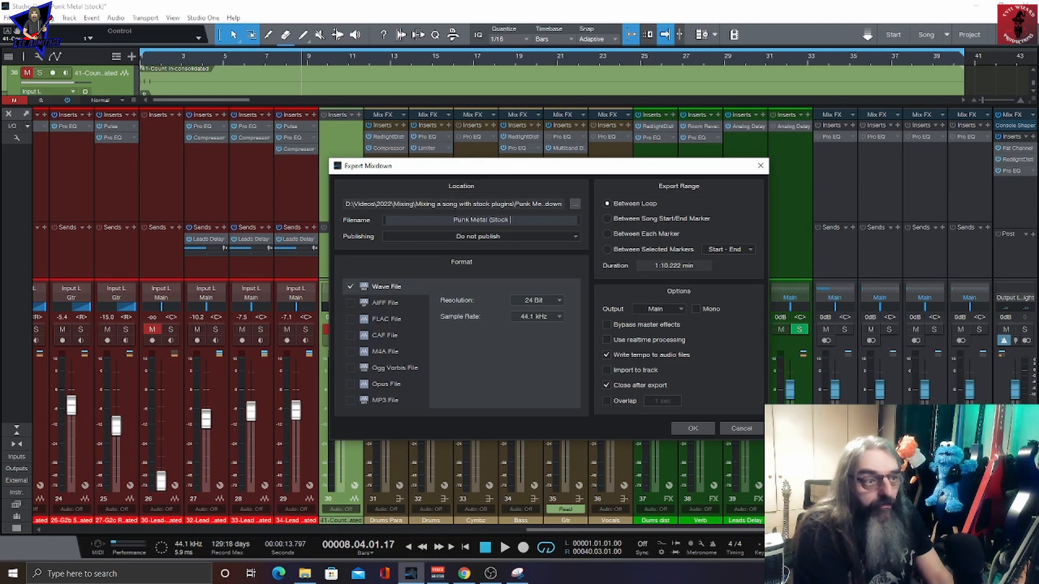
type(" Mix")
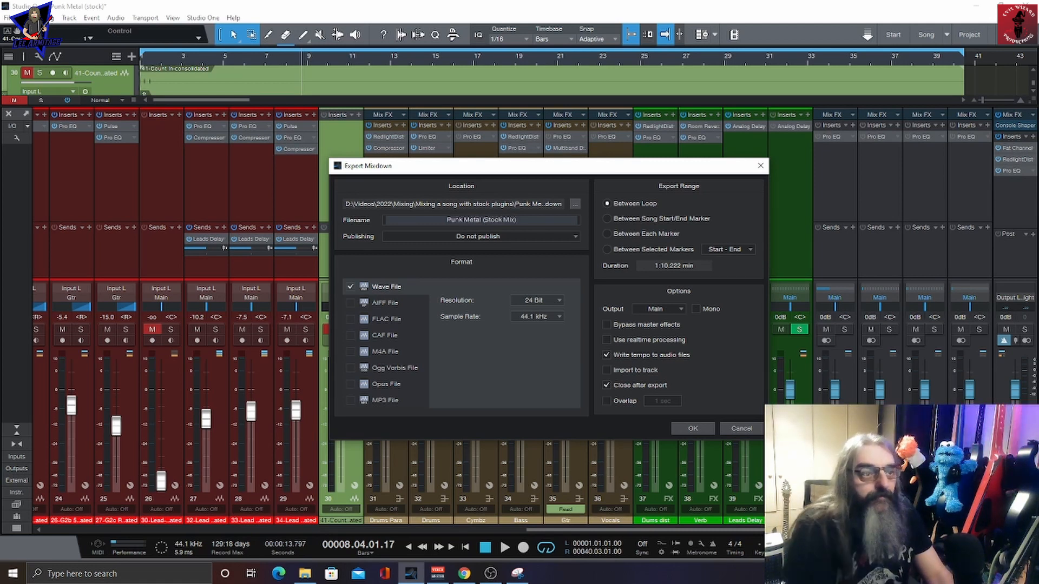
left_click(692, 429)
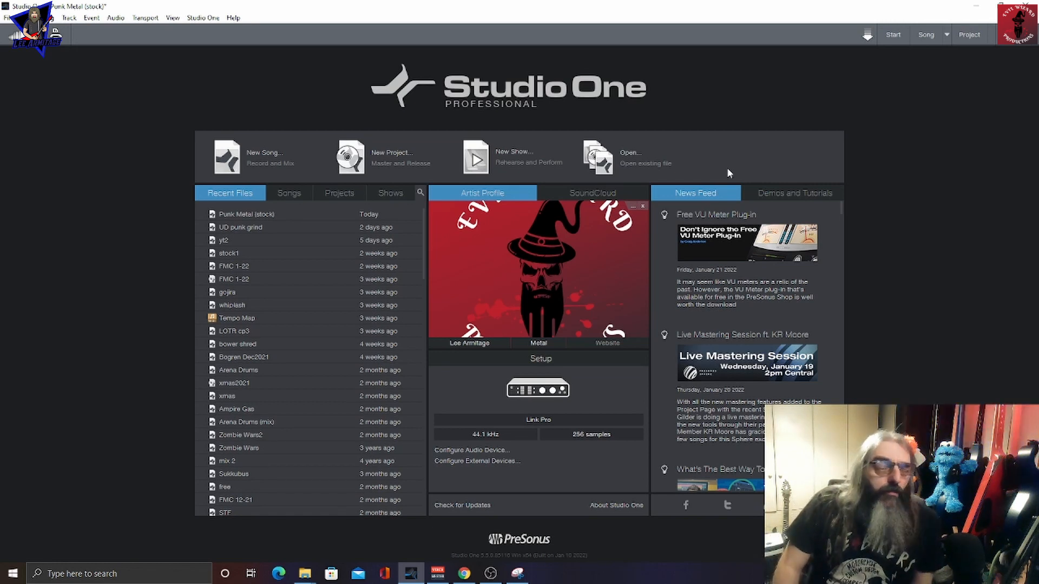
Create a new mastering project titled "Punk Metal (Stock)", browsing for its save location
left_click(393, 155)
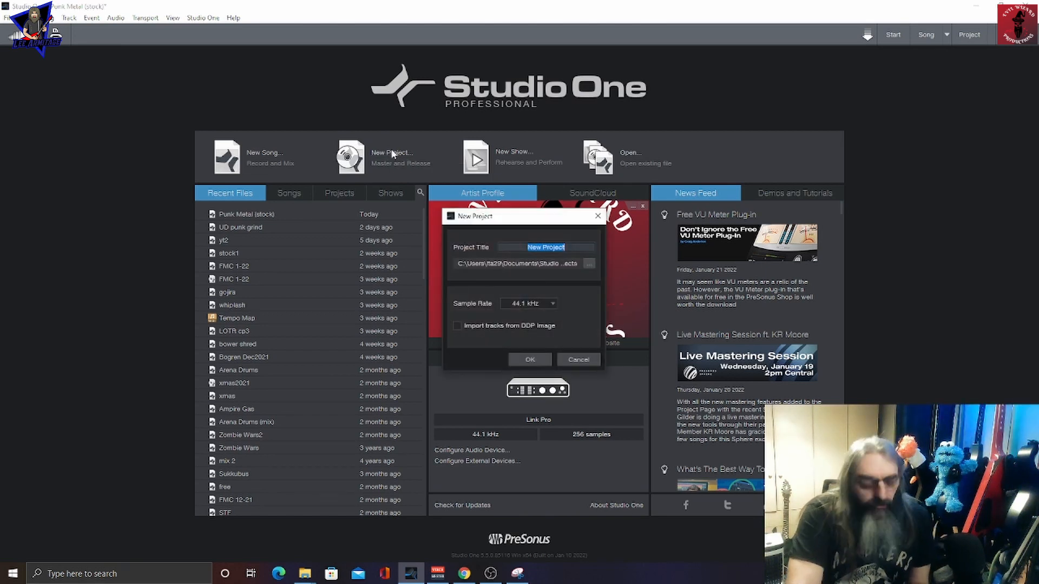
type("Punk Me")
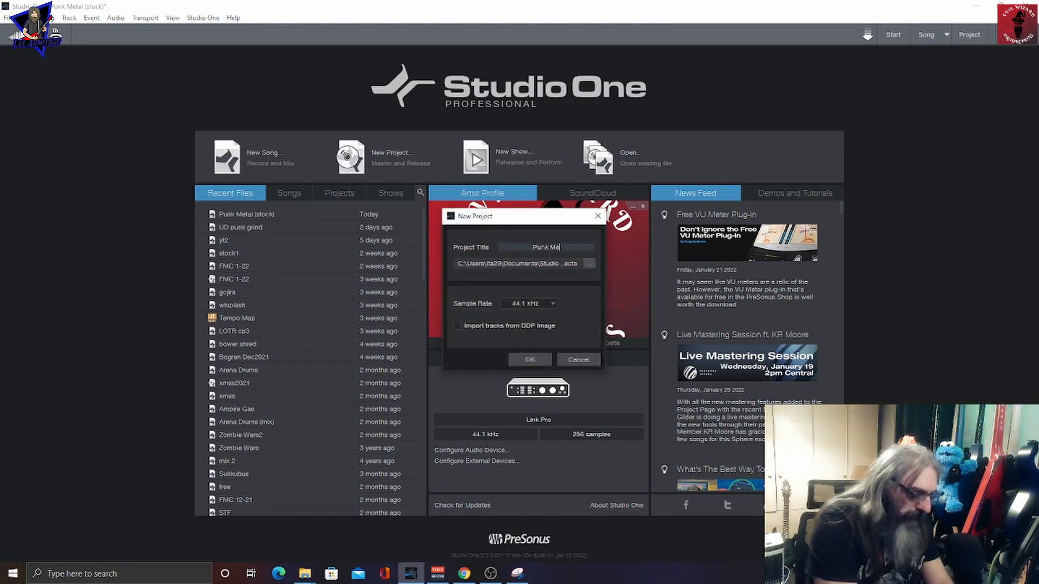
type("tal")
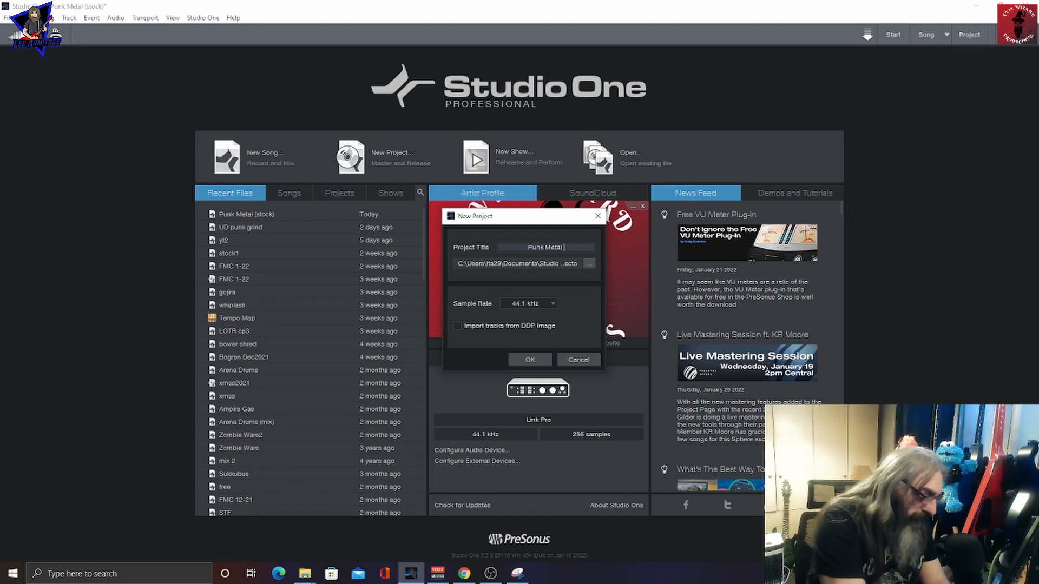
type(" (Sto")
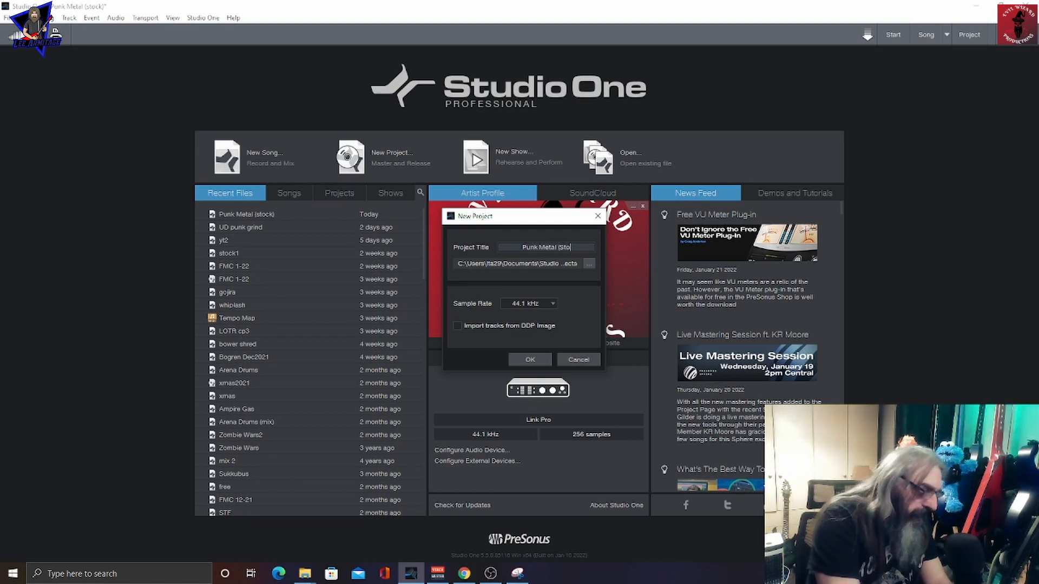
type("ck")
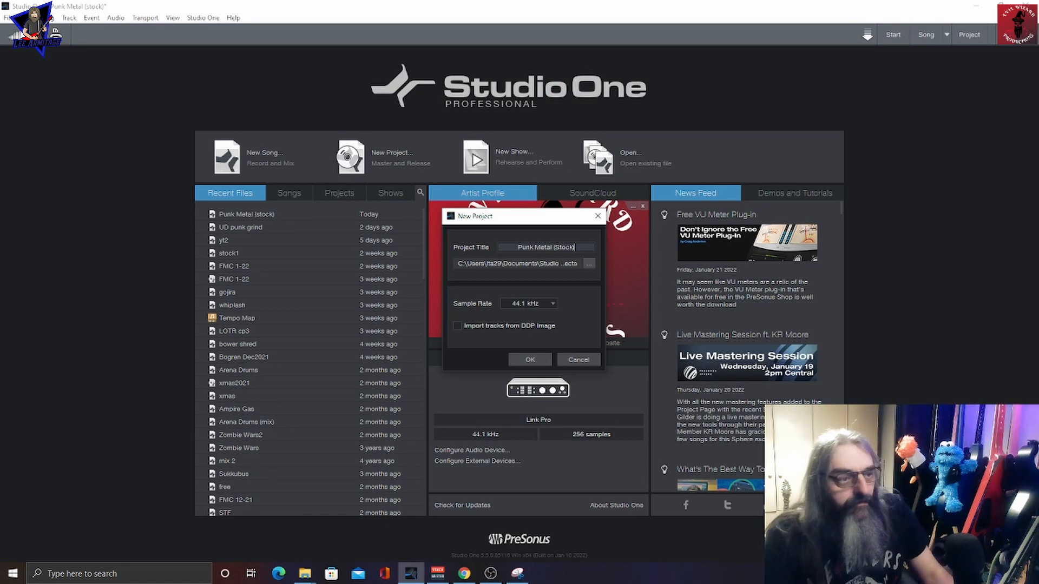
left_click(586, 264)
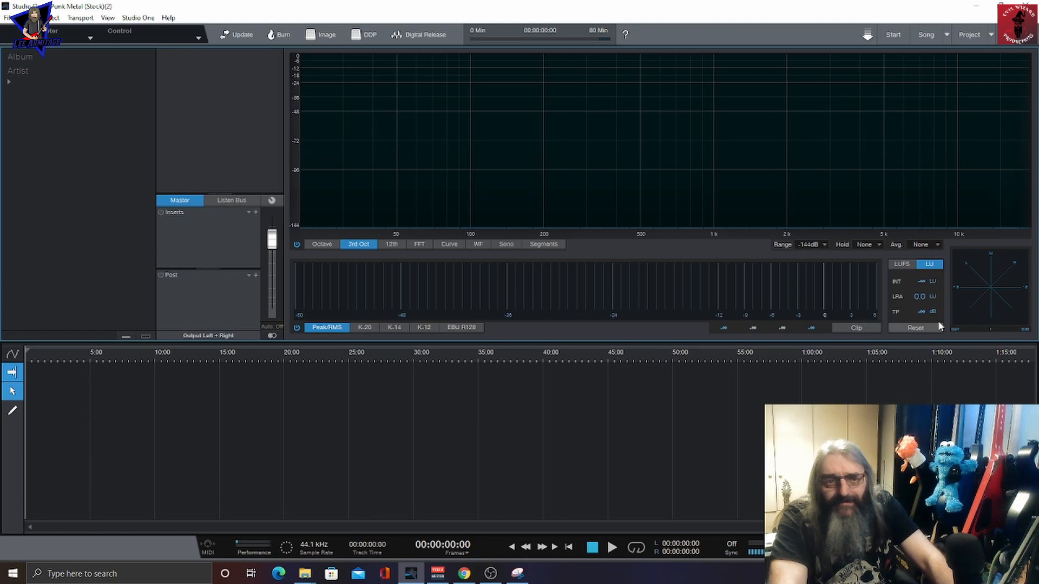
Switch the loudness meter to LUFS and add Punk Metal (Stock Mix) from the Mixdown folder to the project's track list
left_click(900, 265)
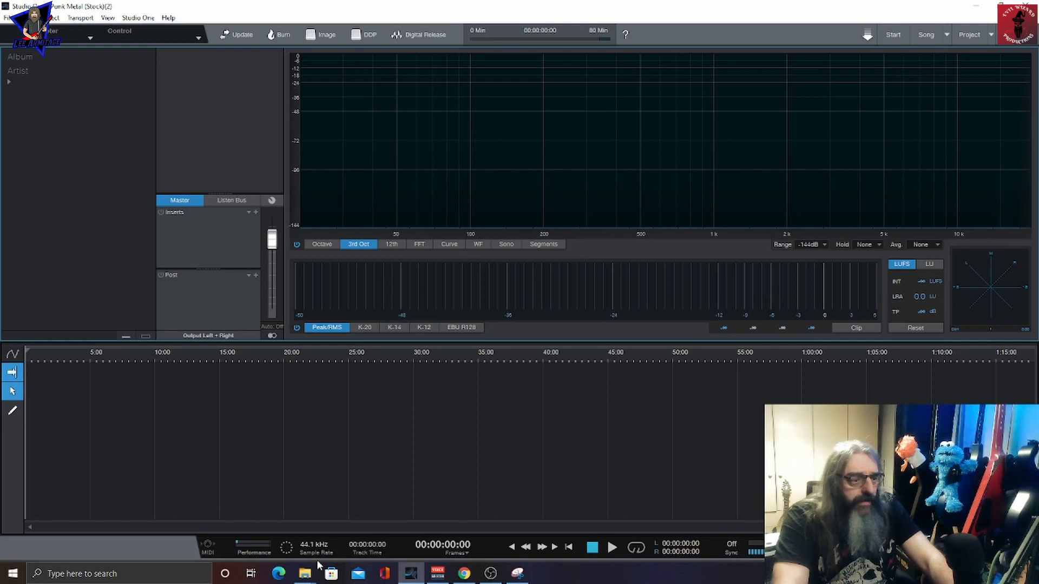
mouse_move(316, 573)
left_click(357, 534)
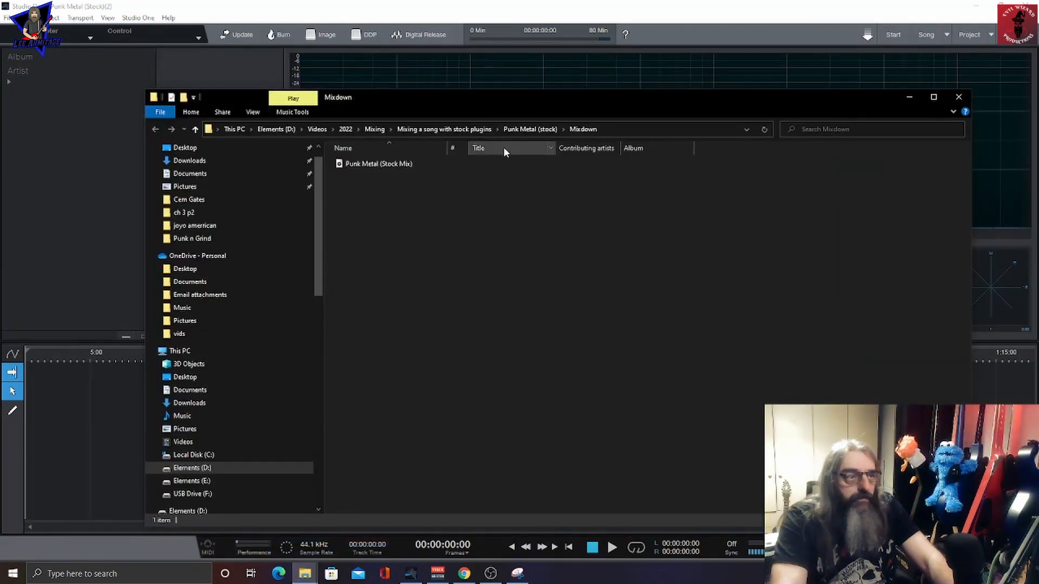
left_click_drag(379, 163, 19, 120)
left_click(19, 119)
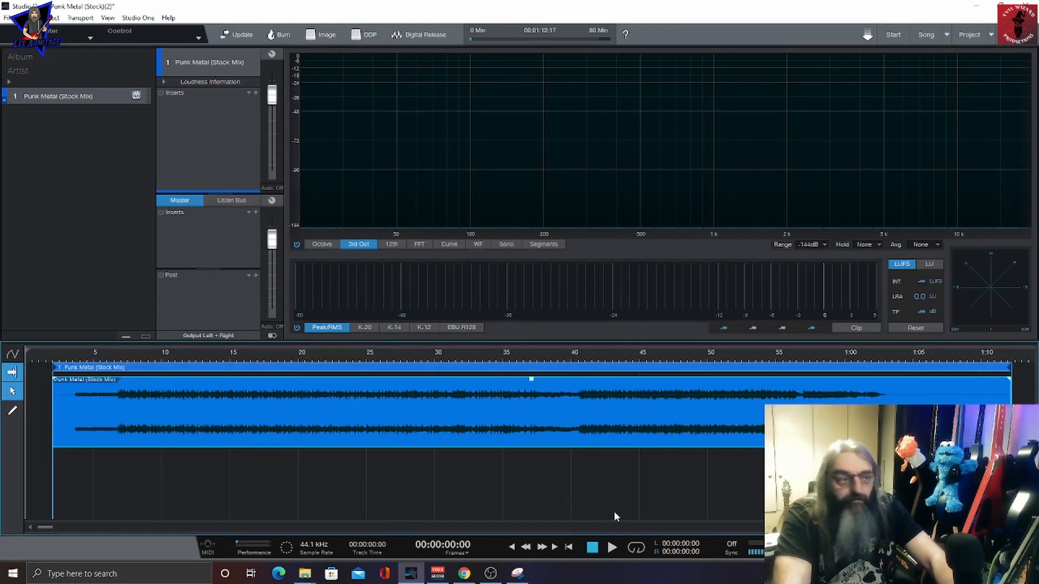
Play the opening of the mix to check its loudness, and set the loop range over the whole track
key("space")
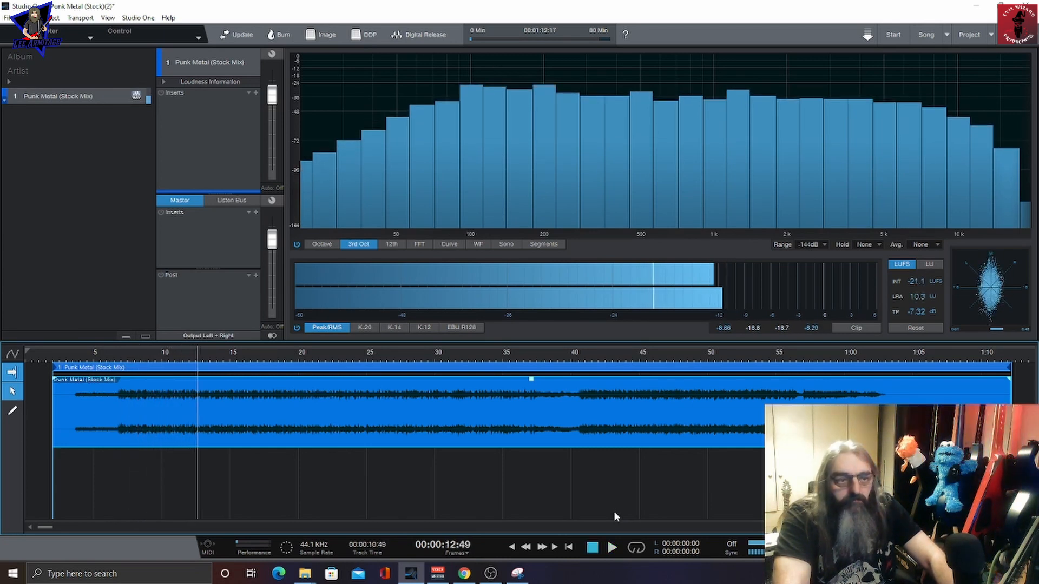
key("space")
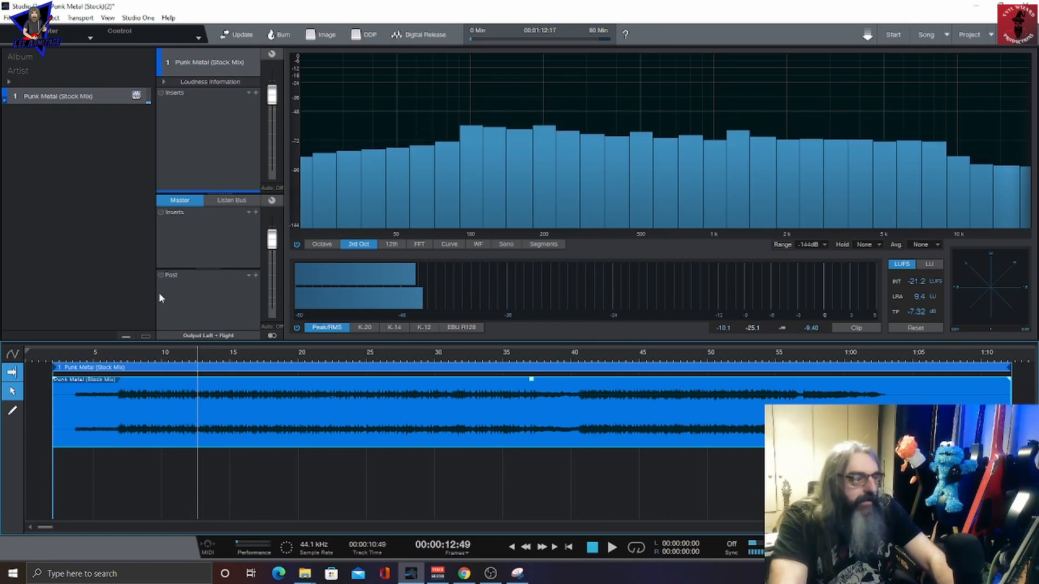
left_click_drag(56, 346, 989, 342)
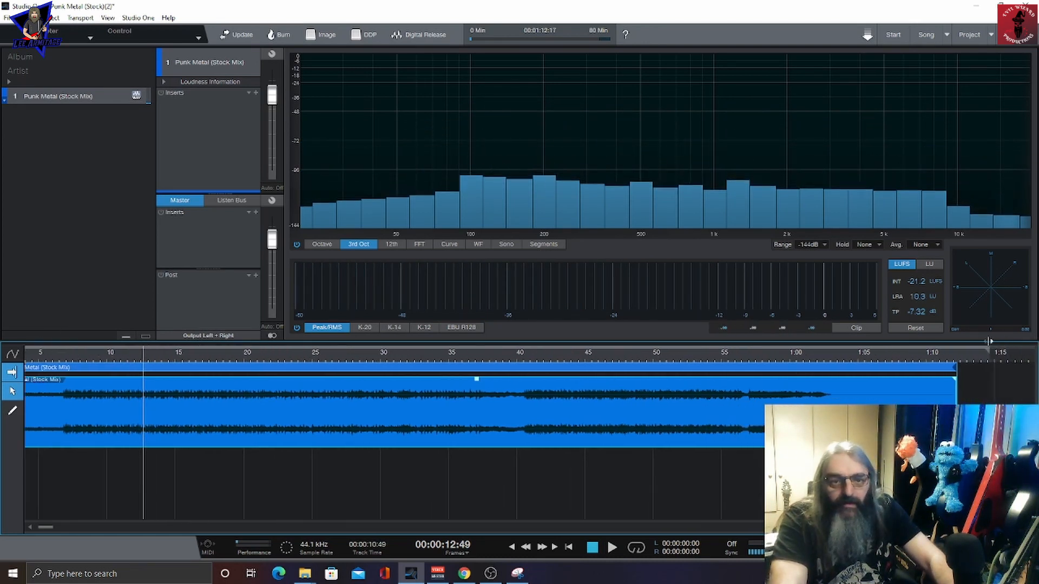
Add the PreSonus Multiband Dynamics effect to the master inserts
left_click(256, 212)
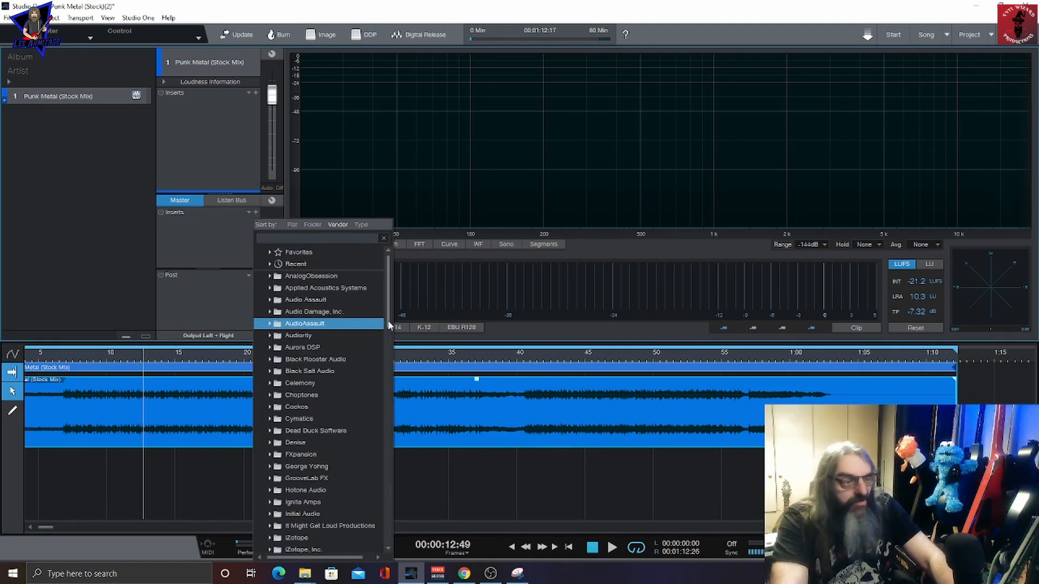
left_click_drag(389, 323, 379, 473)
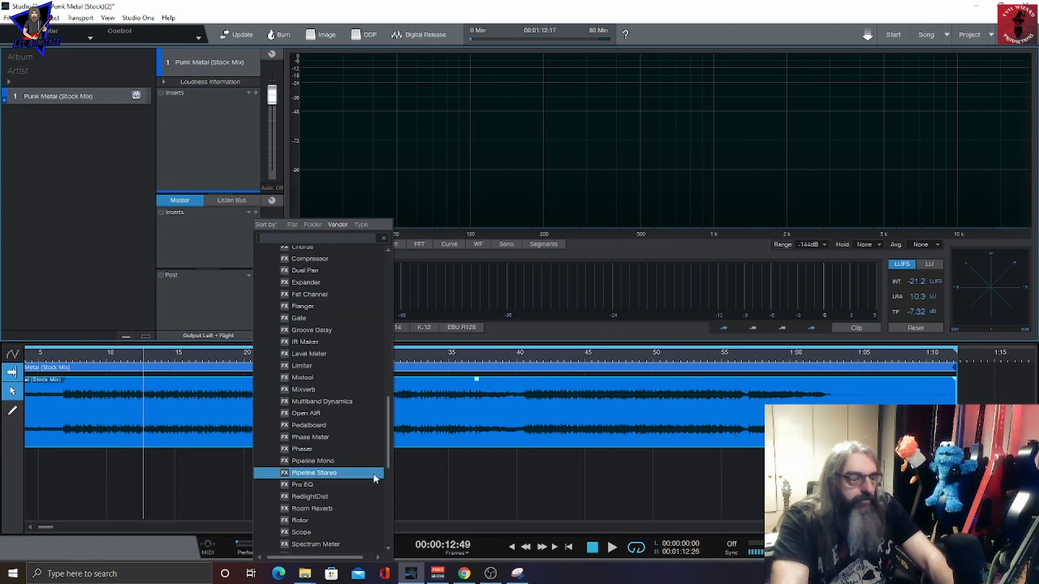
left_click(322, 401)
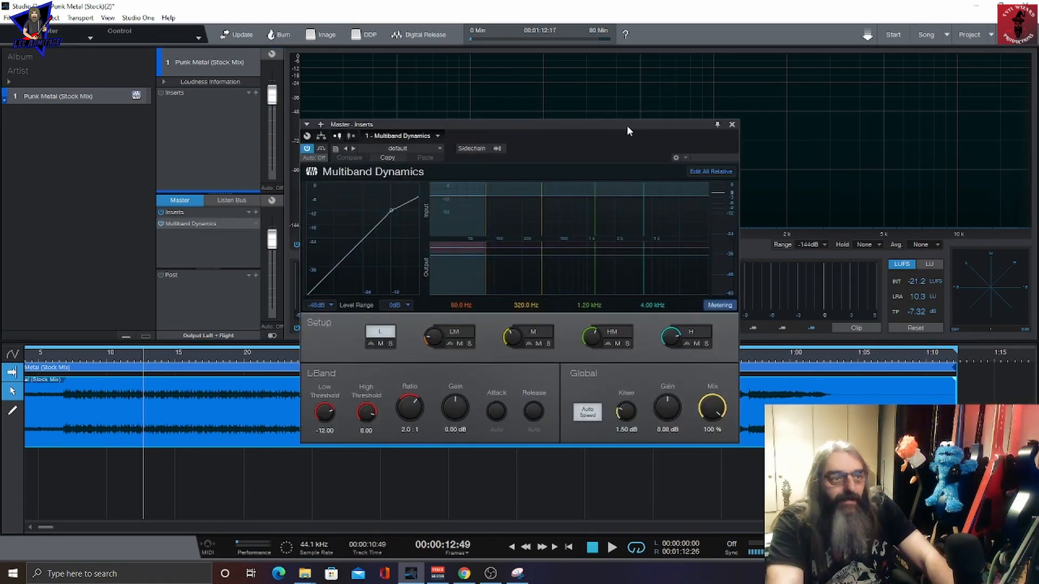
Set the Multiband Dynamics crossover between the low and low-mid bands to 91.1 Hz
left_click_drag(630, 124, 699, 34)
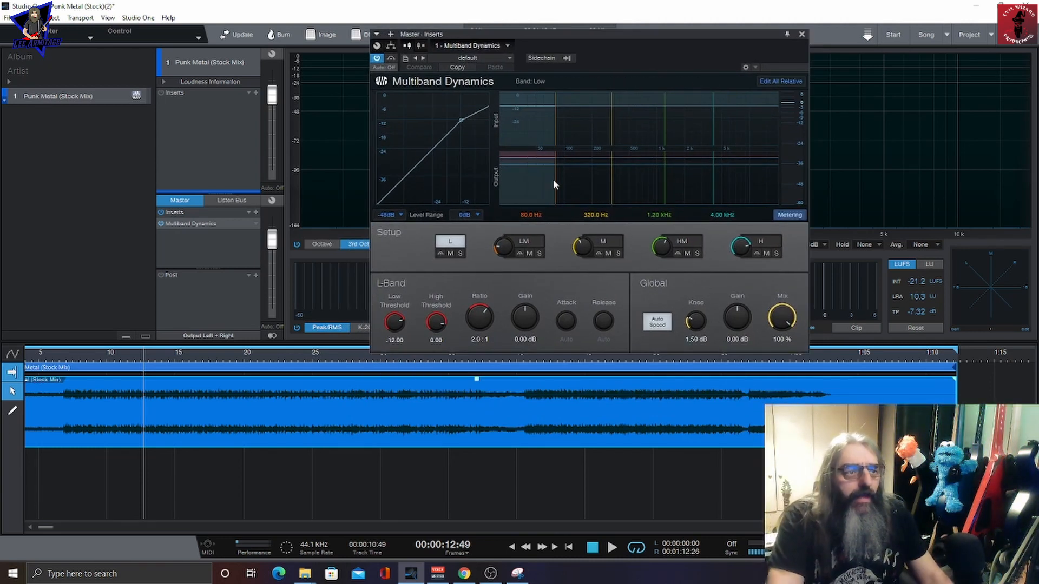
left_click_drag(562, 177, 575, 176)
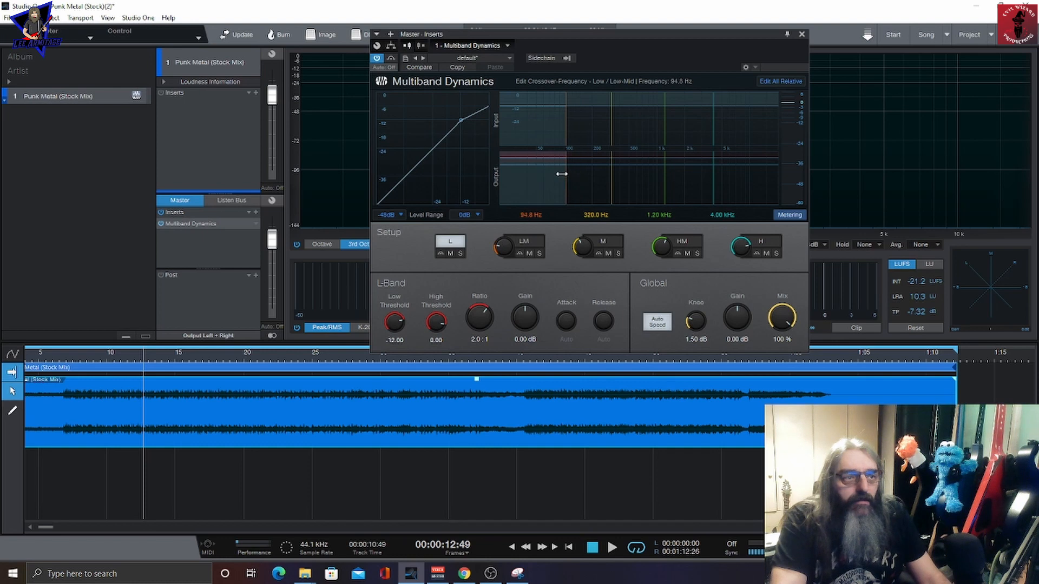
mouse_move(562, 174)
left_mouse_down()
mouse_move(552, 177)
mouse_move(561, 175)
left_mouse_up()
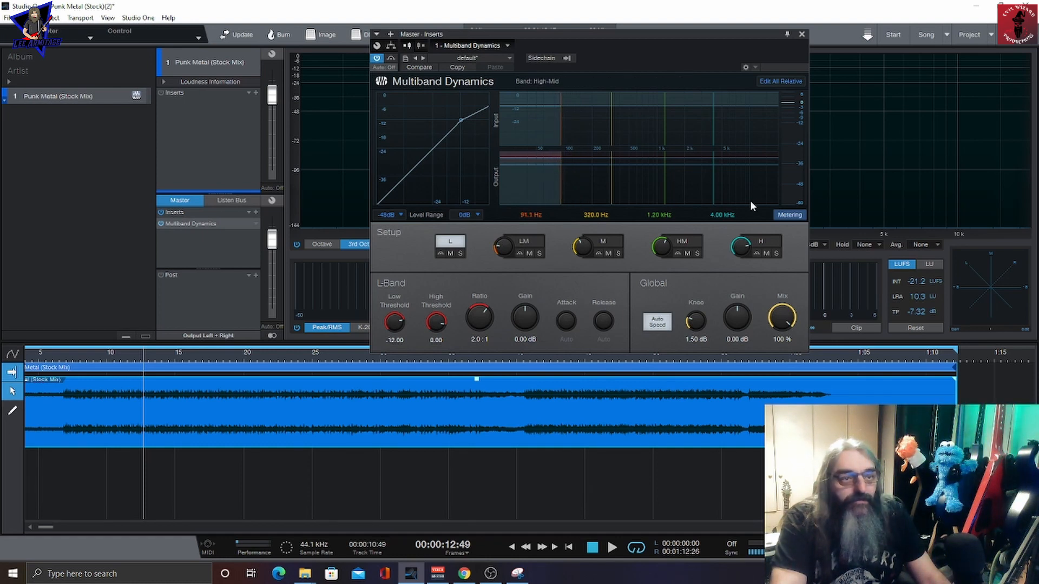
Set the remaining Multiband Dynamics crossovers to 10.79 kHz, 2.25 kHz and 513.7 Hz, and readjust the low crossover to 104.1 Hz
left_click_drag(714, 187, 753, 186)
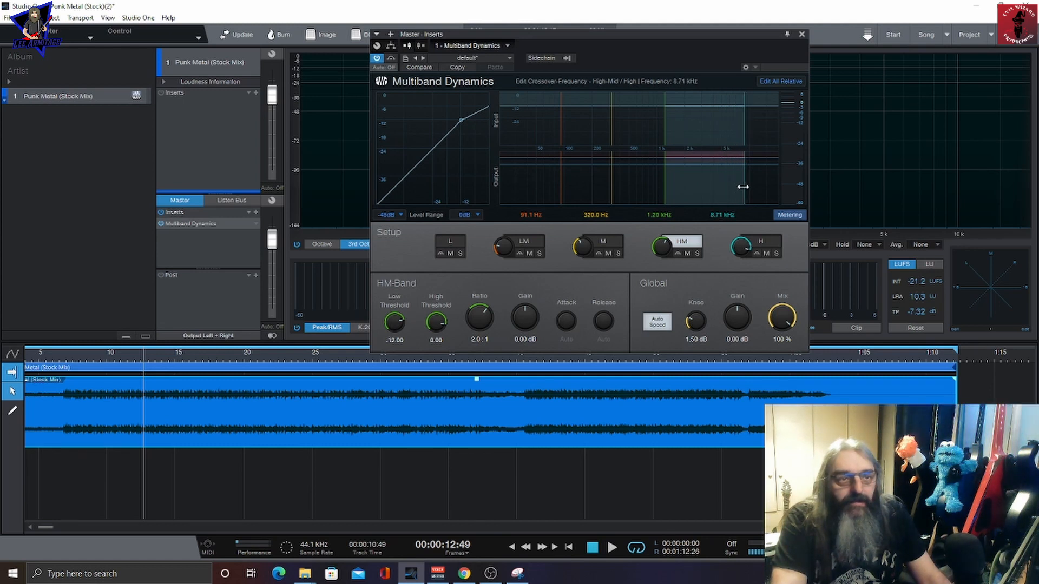
left_click_drag(665, 186, 687, 186)
left_click_drag(612, 184, 631, 183)
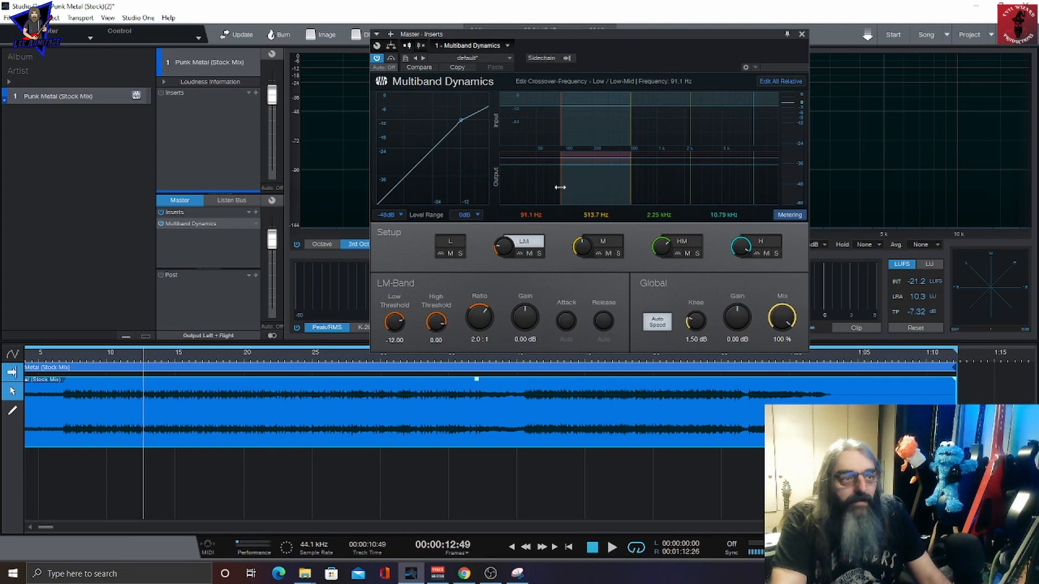
left_click_drag(562, 187, 568, 188)
Play the mix while lowering the Multiband Dynamics global gain to -1.44 dB
key("space")
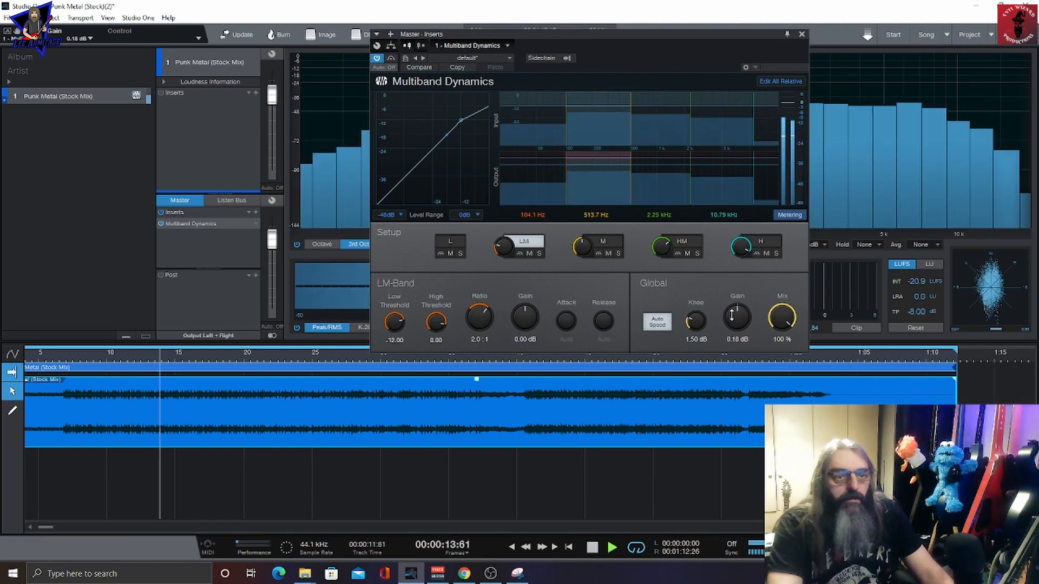
left_click_drag(732, 316, 729, 317)
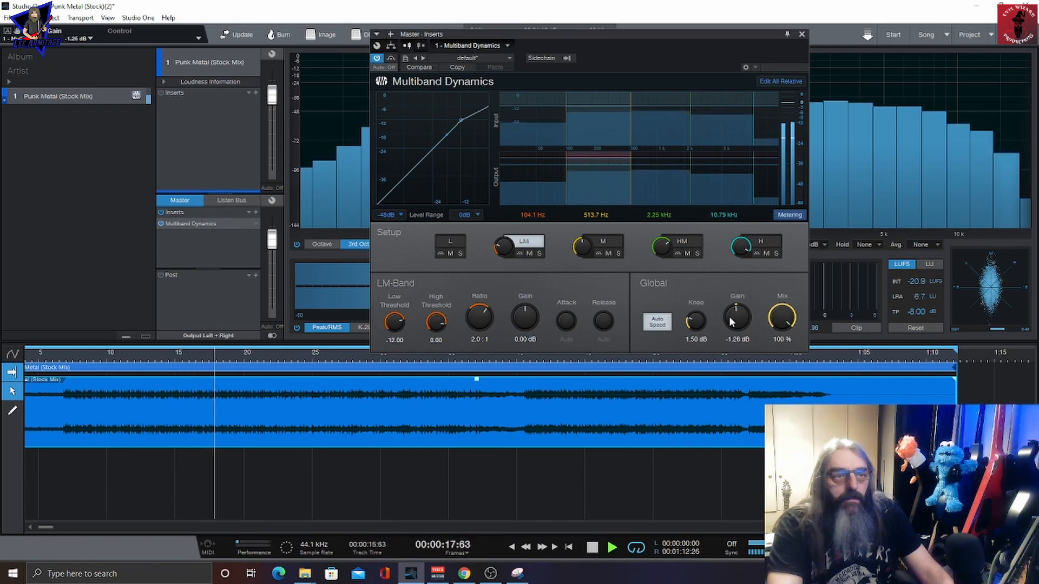
left_click_drag(730, 315, 730, 316)
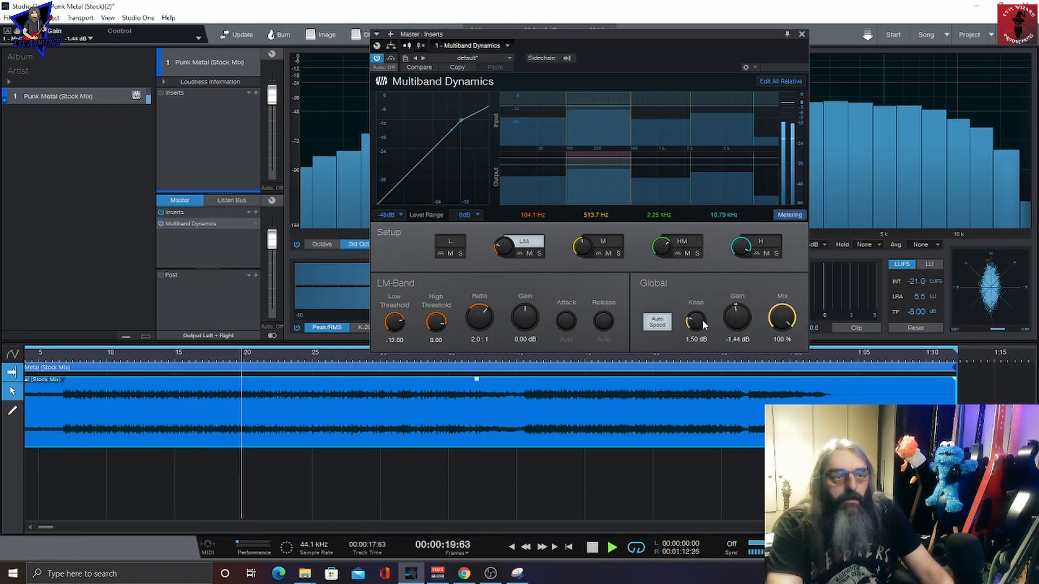
key("space")
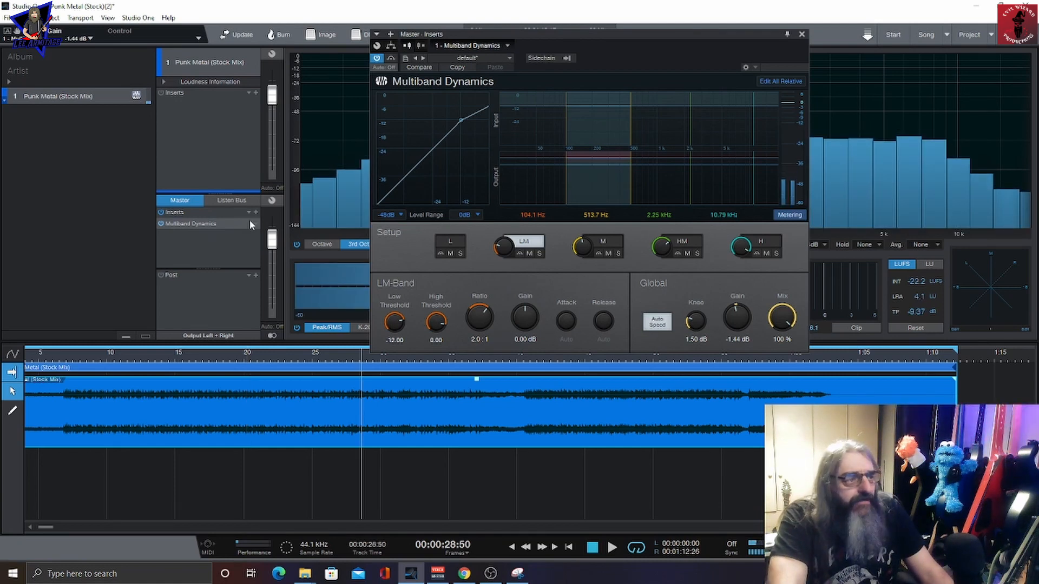
Add a Limiter after Multiband Dynamics in the master inserts and load its -1 db limiting preset
left_click(256, 212)
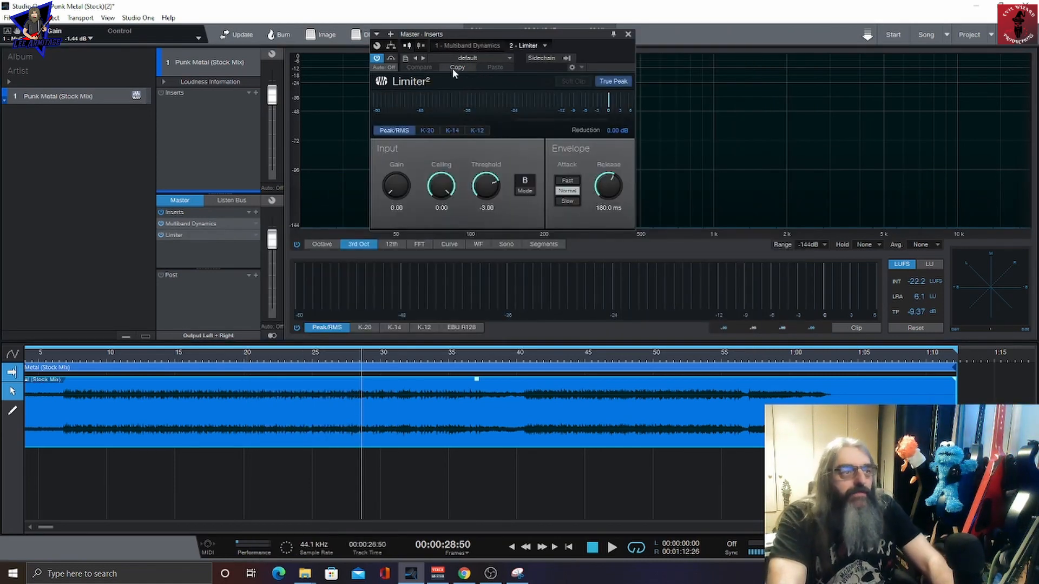
left_click(508, 58)
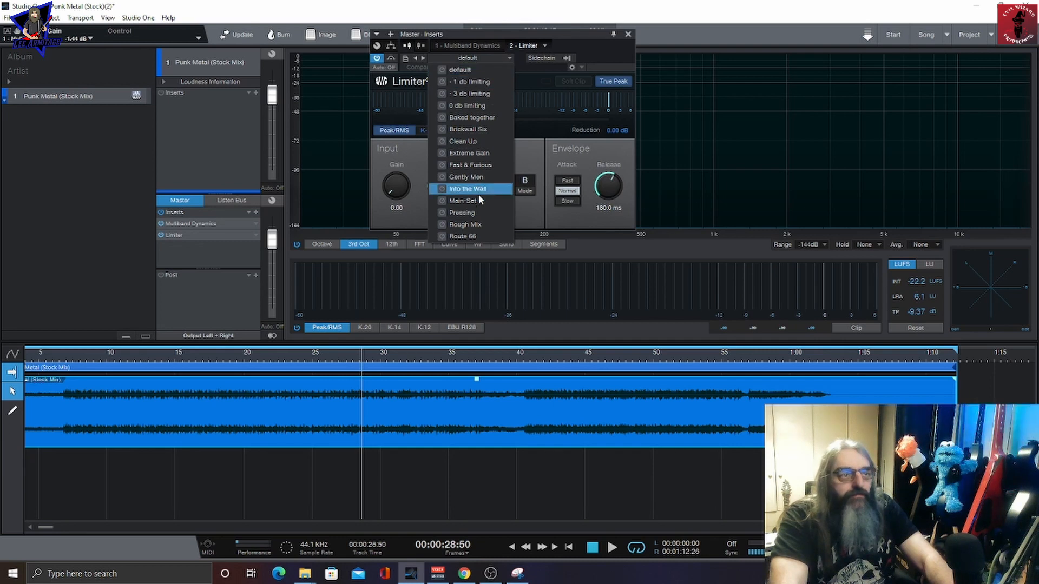
left_click(491, 85)
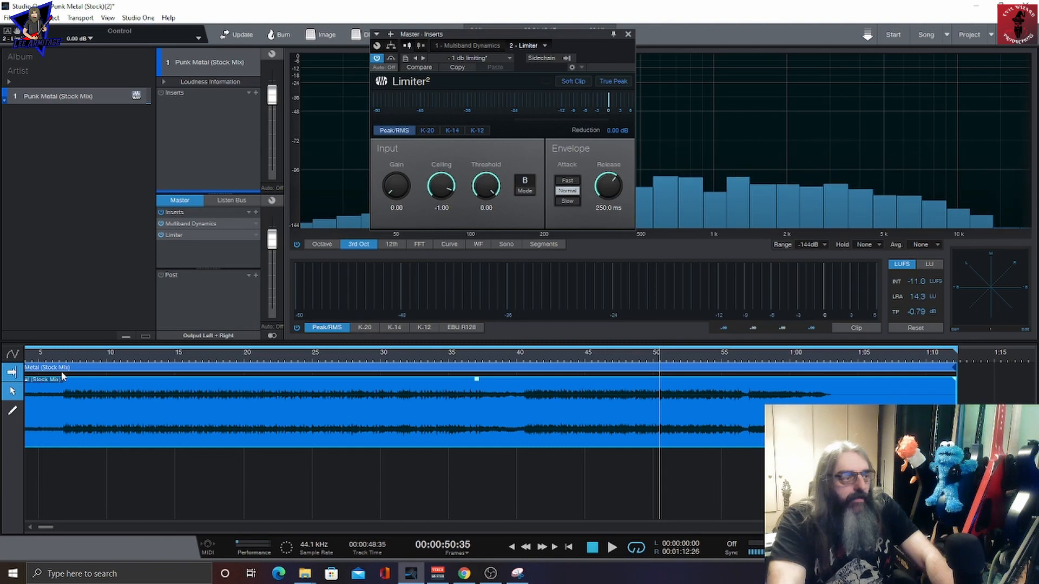
Return playback to the beginning of the track and reset the loudness readings
left_click(37, 357)
scroll(454, 525, "up", 1)
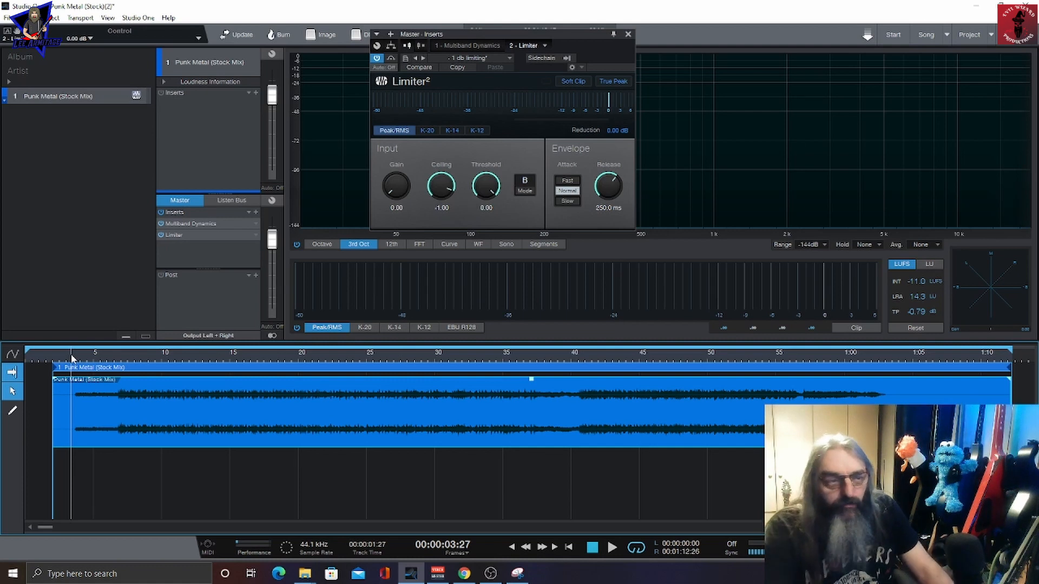
left_click(915, 328)
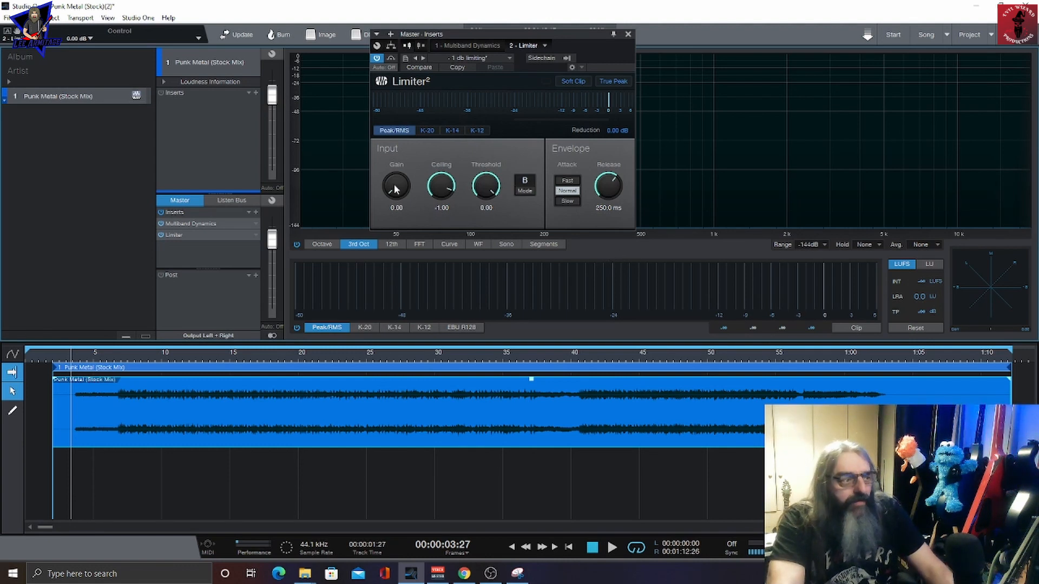
Play the mix while raising the Limiter's input gain to 9.90 dB, and reset the loudness readings to check the level
key("space")
left_click_drag(393, 189, 409, 147)
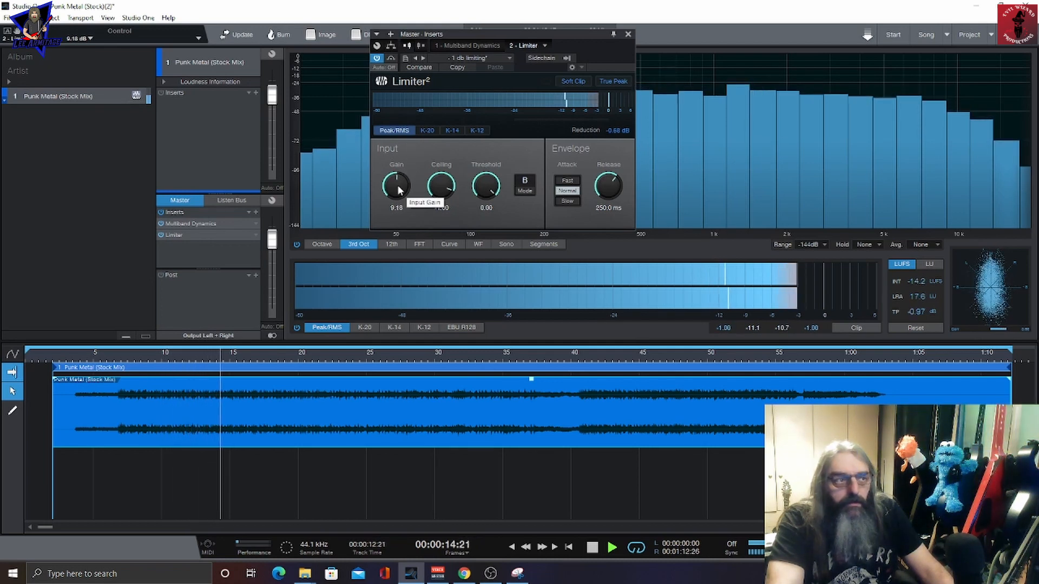
scroll(399, 190, "up", 1)
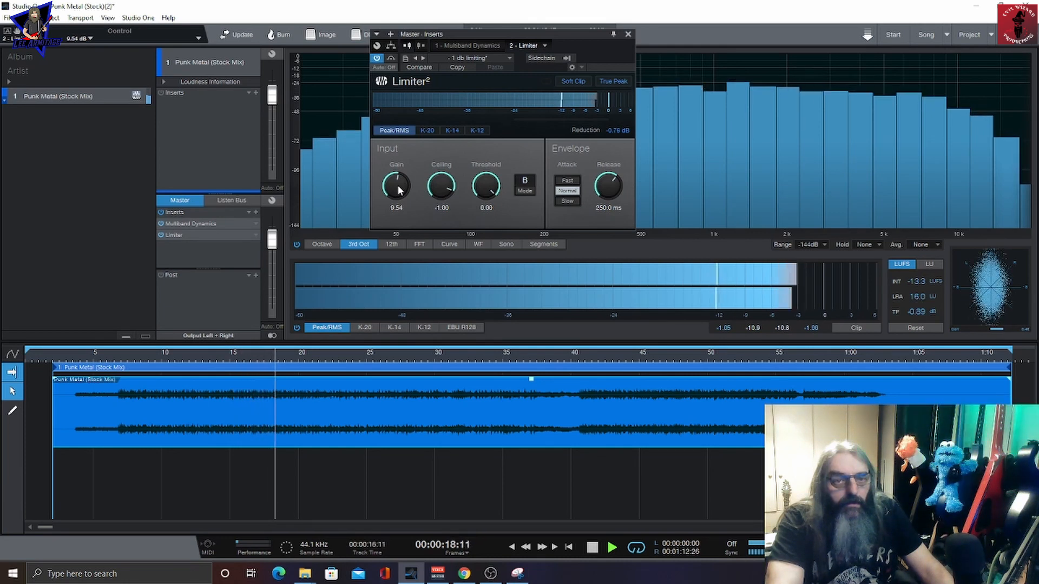
scroll(399, 191, "up", 1)
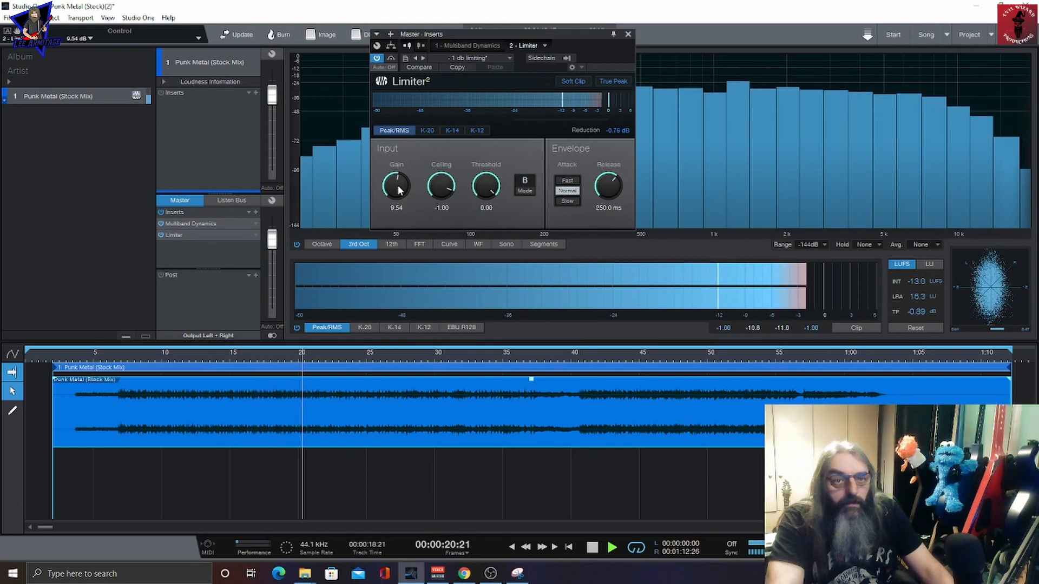
scroll(400, 190, "up", 1)
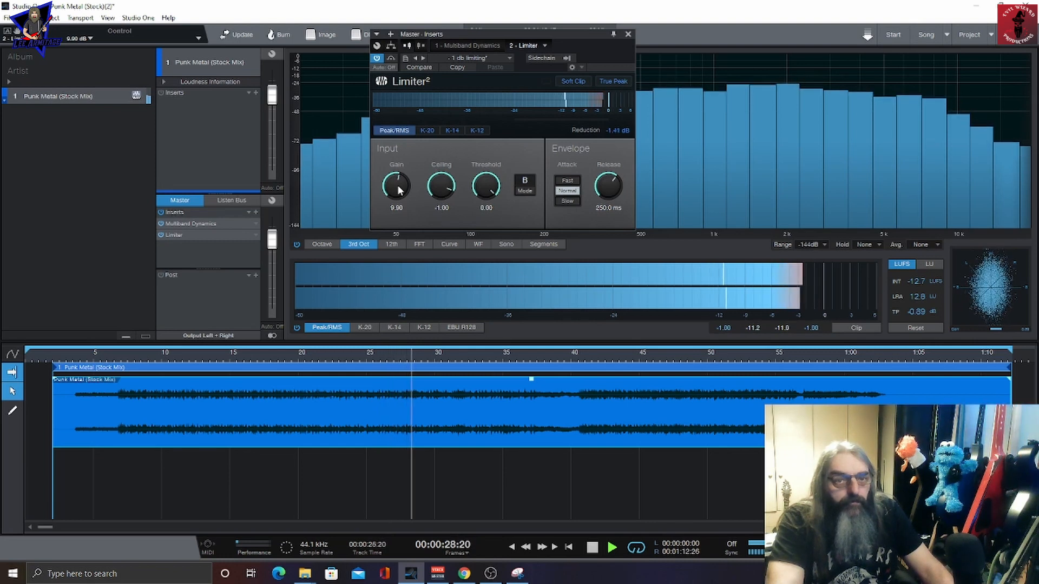
left_click(925, 327)
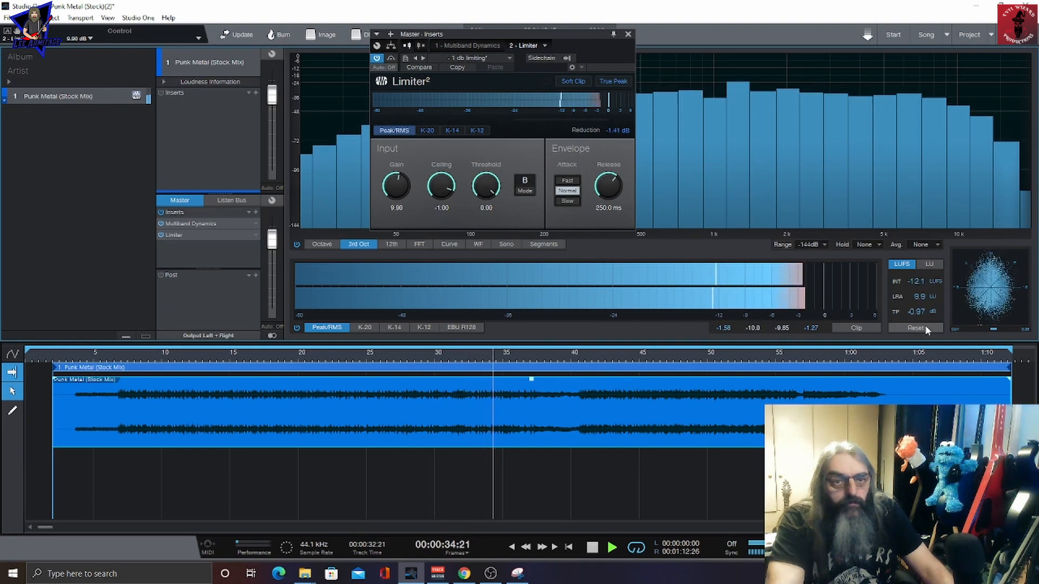
key("space")
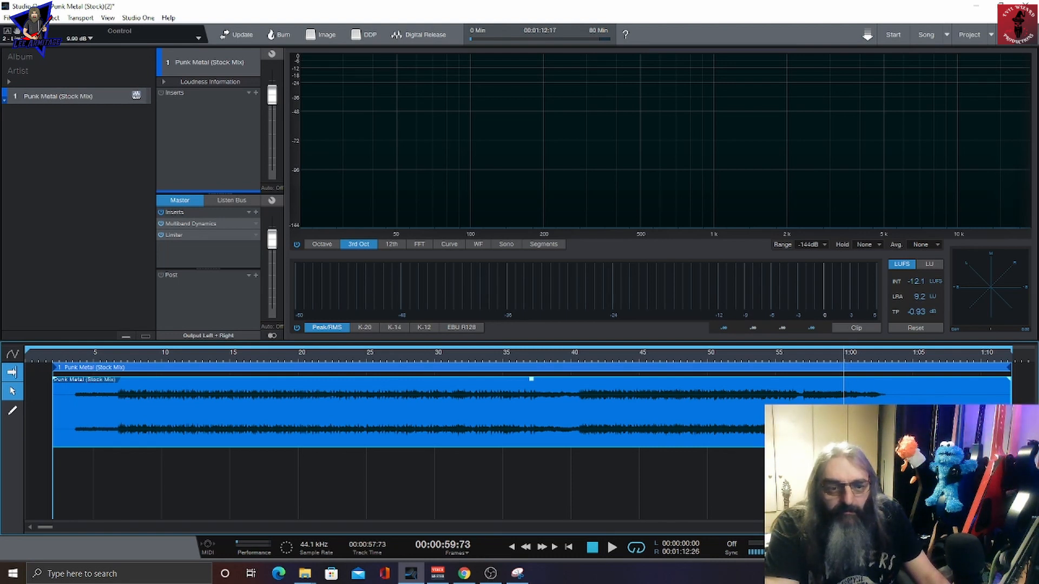
Play the final seconds of the mix to hear where its tail dies out
key("e")
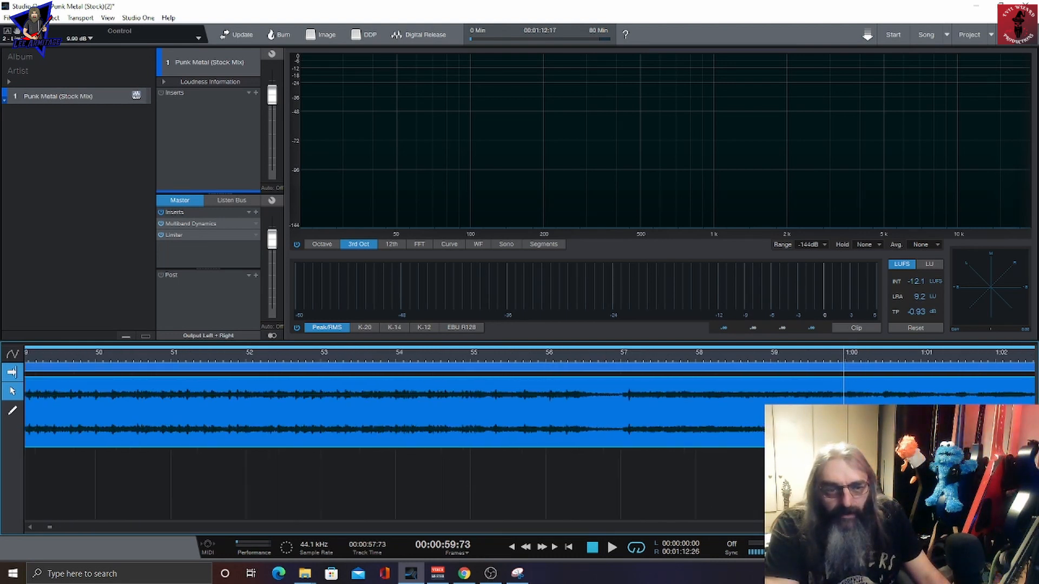
key("w")
key("space")
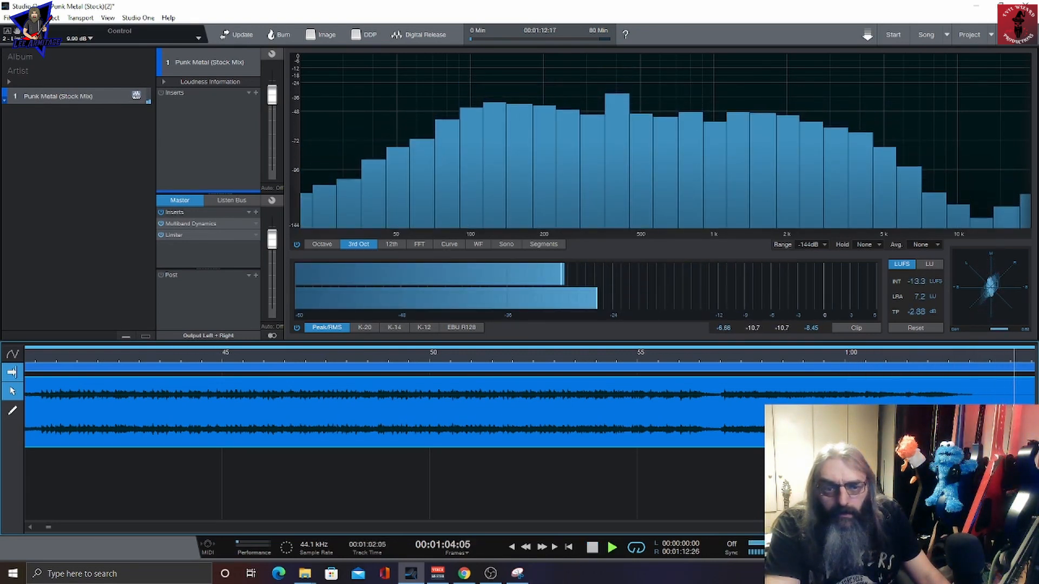
key("space")
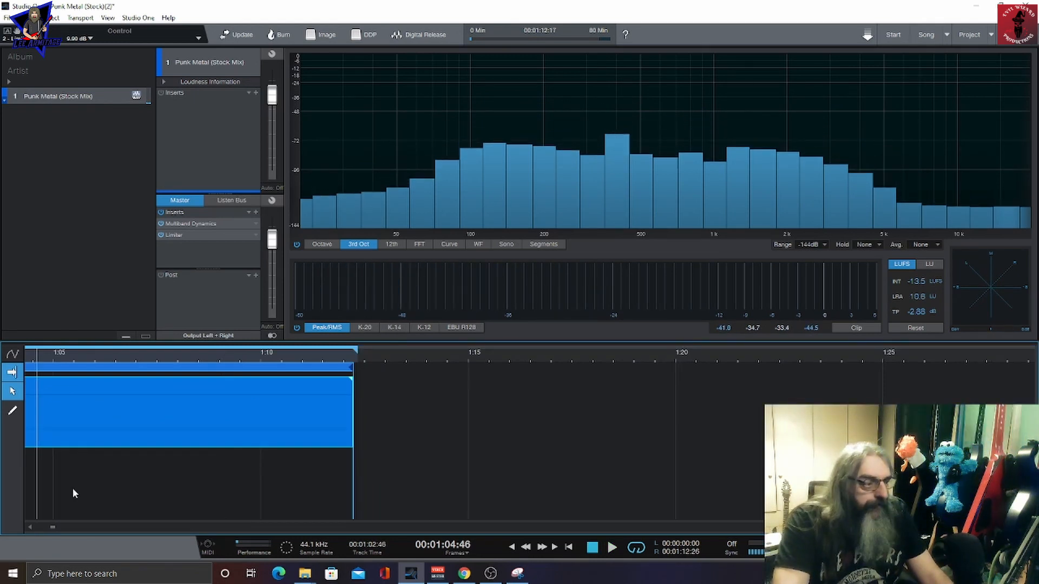
Trim the end of the Punk Metal (Stock Mix) event to about 1:04 and fade it out from about 1:03
left_click(31, 525)
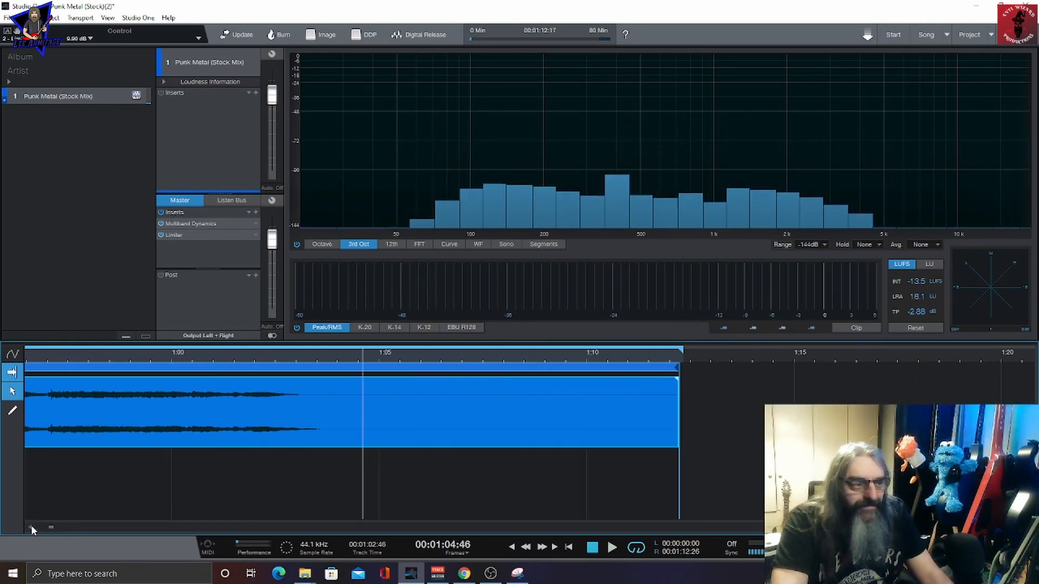
left_click(31, 525)
left_click_drag(759, 414, 483, 421)
left_click_drag(483, 379, 427, 412)
Audition the faded ending, and pull the track end marker and the loop end back to the trimmed event's end
left_click(120, 364)
key("space")
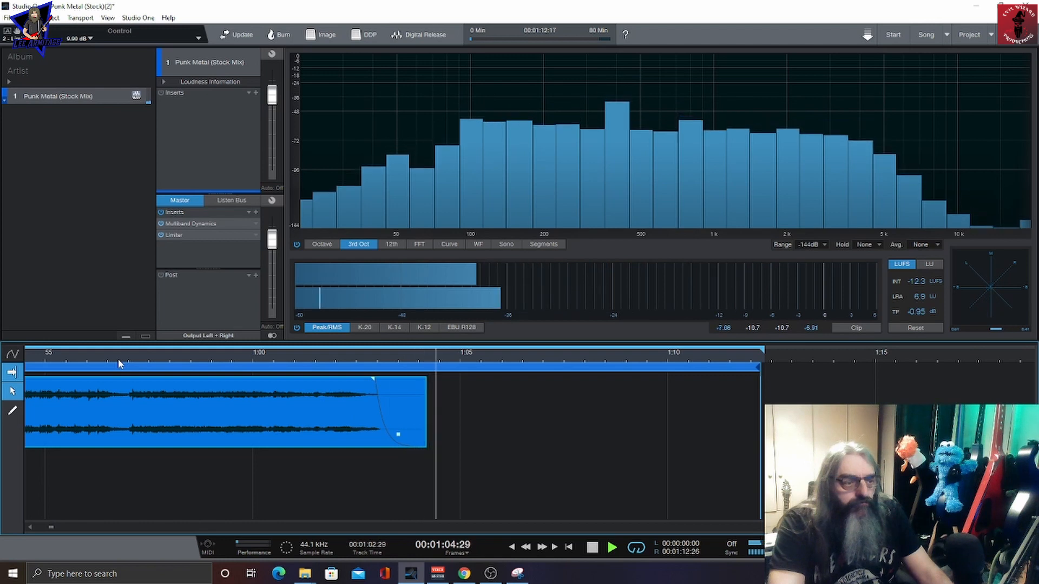
key("space")
left_click_drag(759, 367, 423, 355)
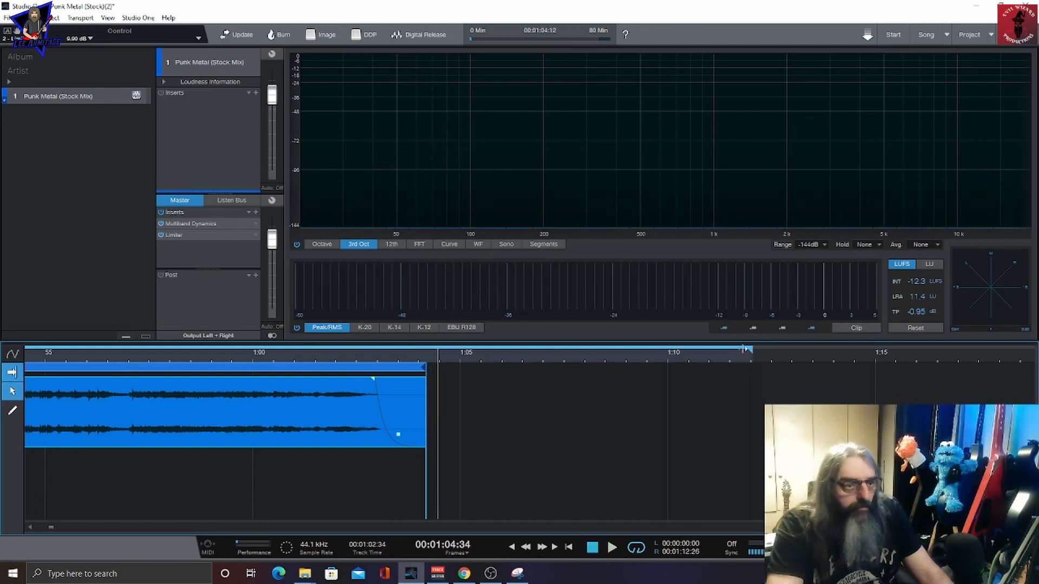
mouse_move(763, 350)
left_mouse_down()
mouse_move(381, 350)
mouse_move(435, 350)
left_mouse_up()
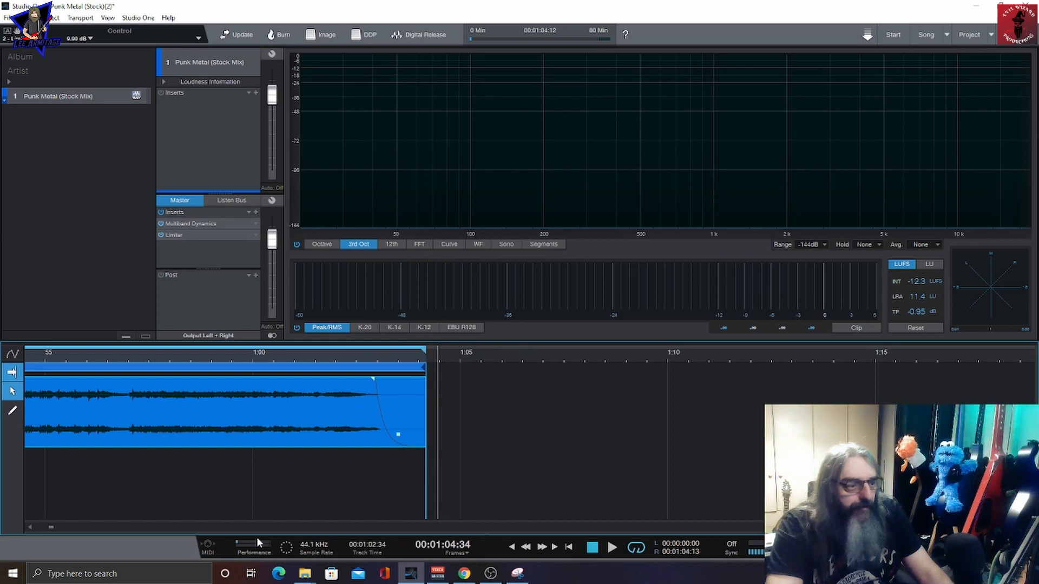
Add a steep exponential fade-in over the silence at the track's start, ending where the music begins, and audition it
left_click_drag(45, 528, 33, 529)
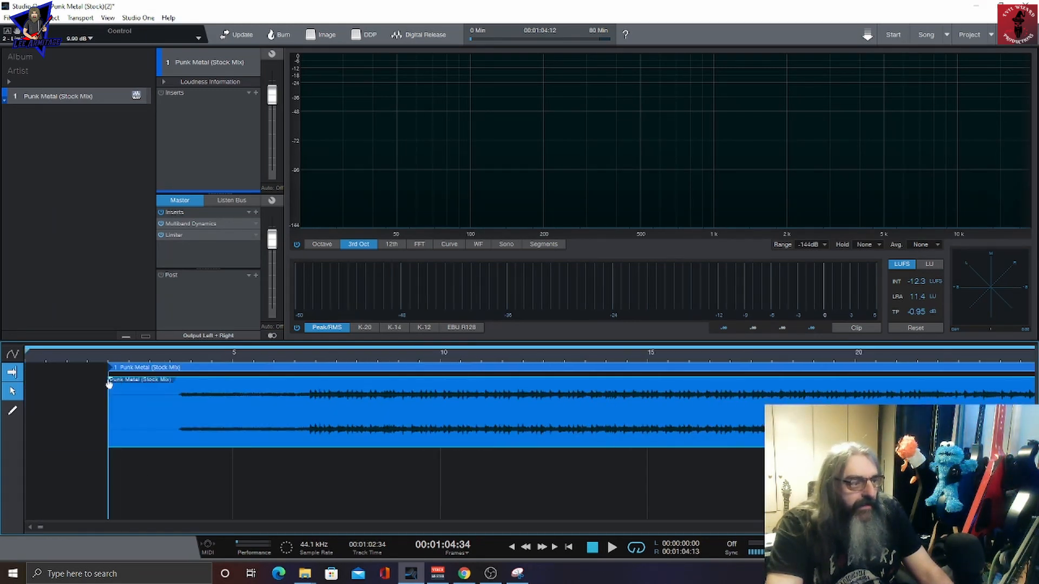
left_click_drag(128, 385, 130, 385)
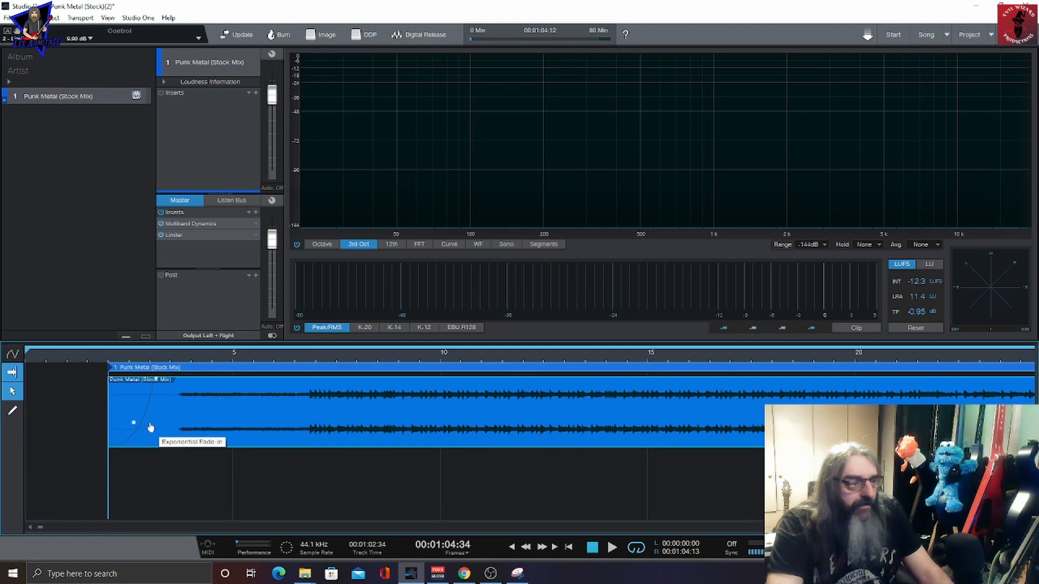
left_click_drag(151, 427, 142, 448)
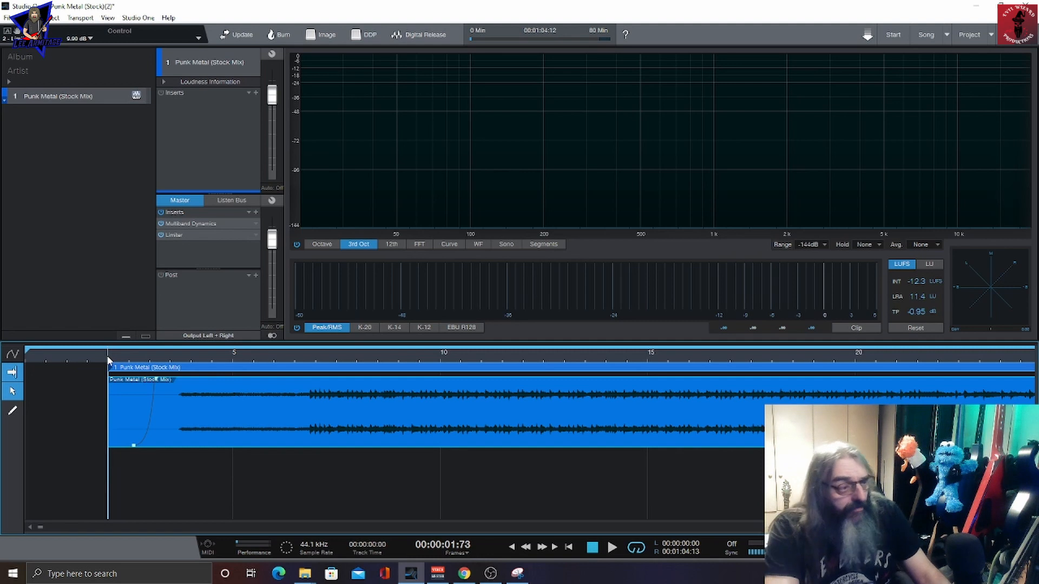
key("space")
left_click_drag(156, 379, 171, 378)
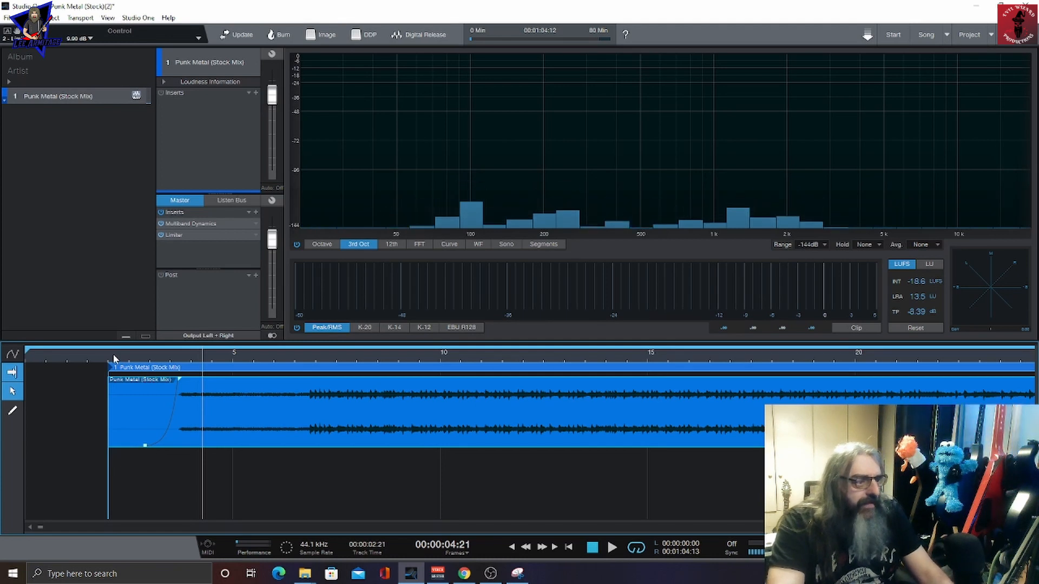
key("space")
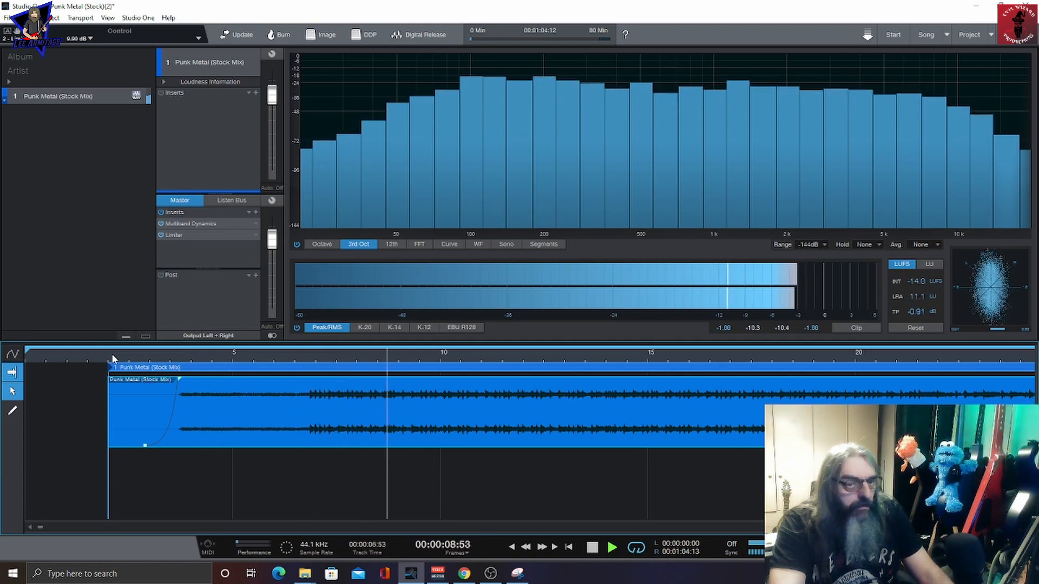
key("space")
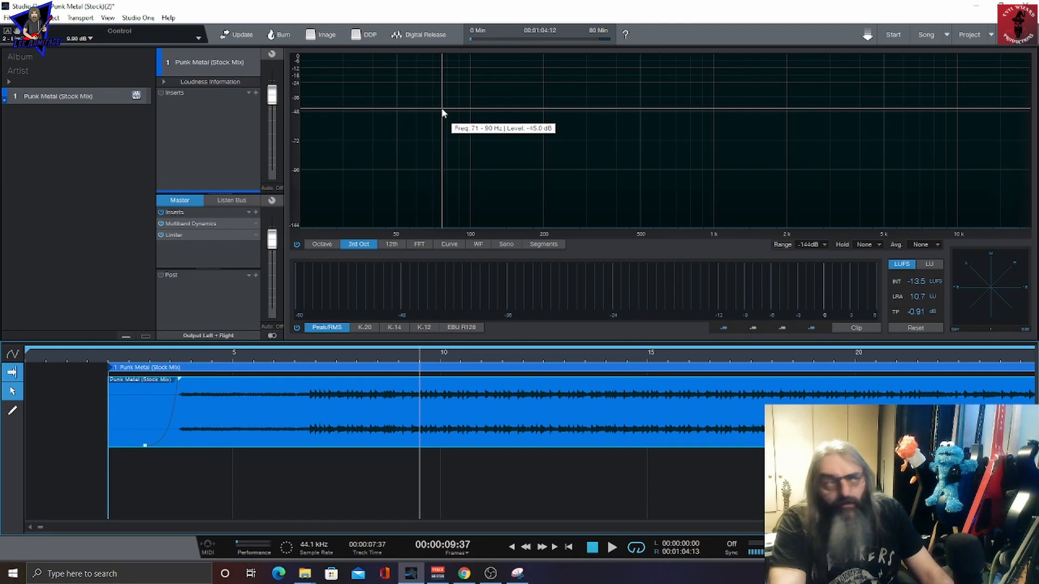
Open the digital release export settings and check the resolution choices for the 16 Bit, 44.1 kHz Wave File format
left_click(421, 36)
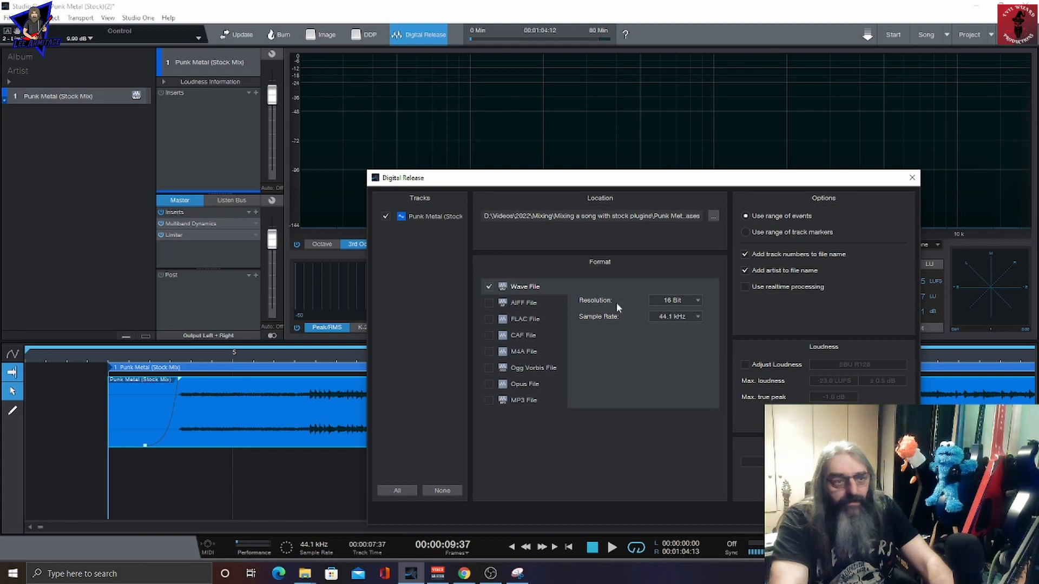
left_click(657, 302)
left_click(590, 378)
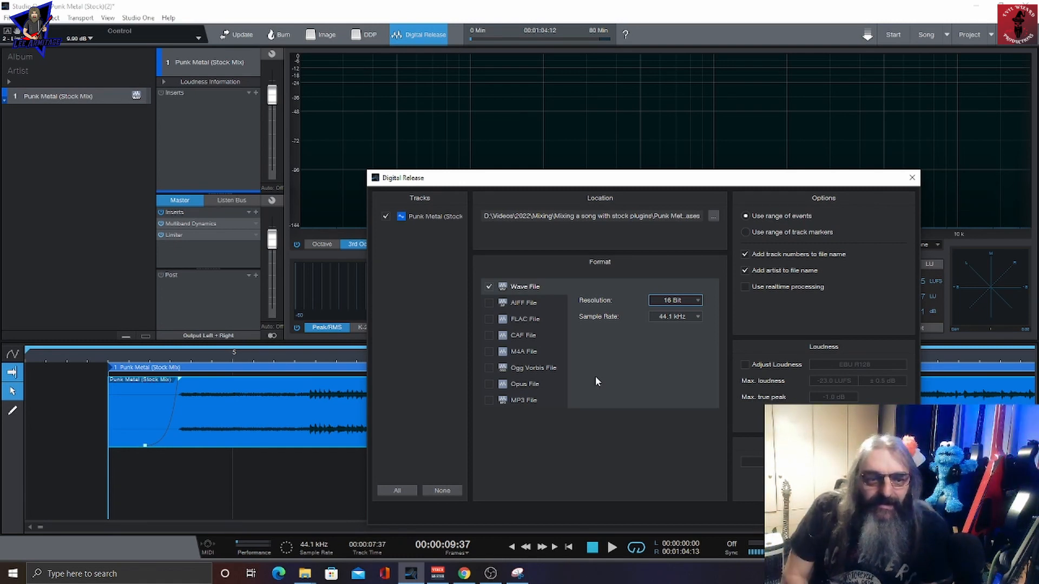
Enable loudness adjustment for the digital release and choose the YouTube loudness preset
left_click(745, 366)
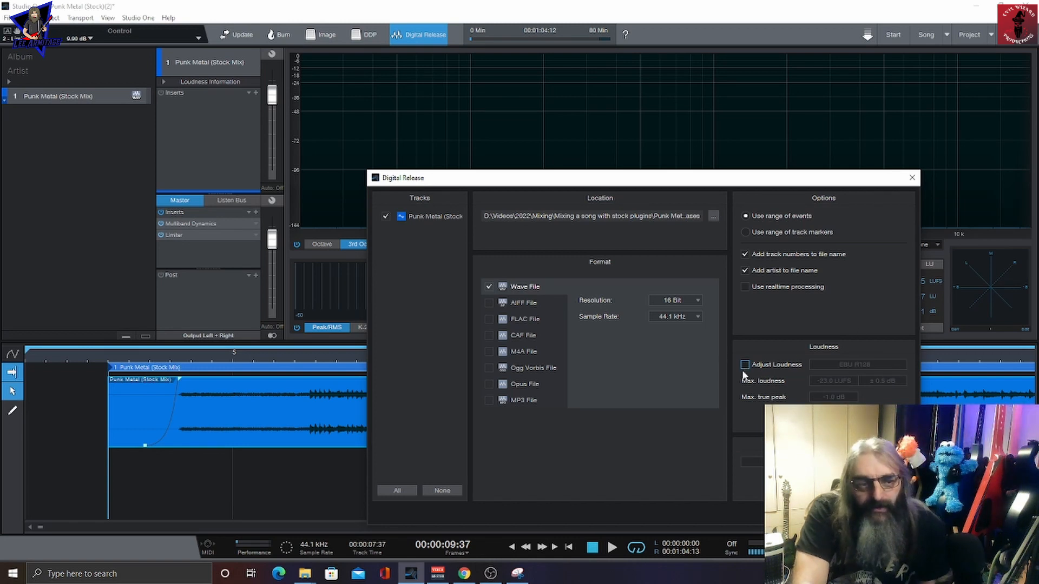
left_click(745, 364)
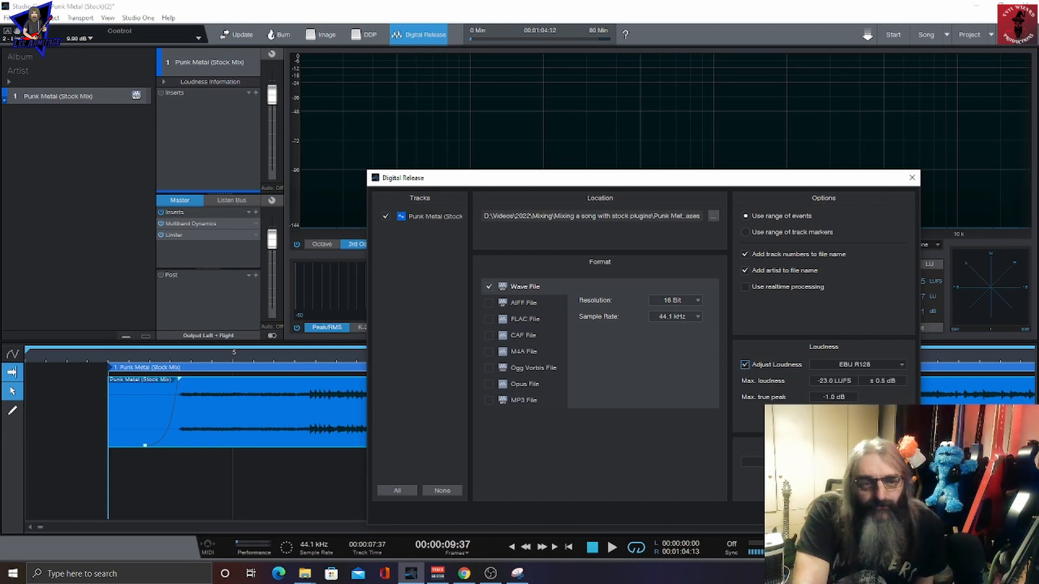
left_click(876, 364)
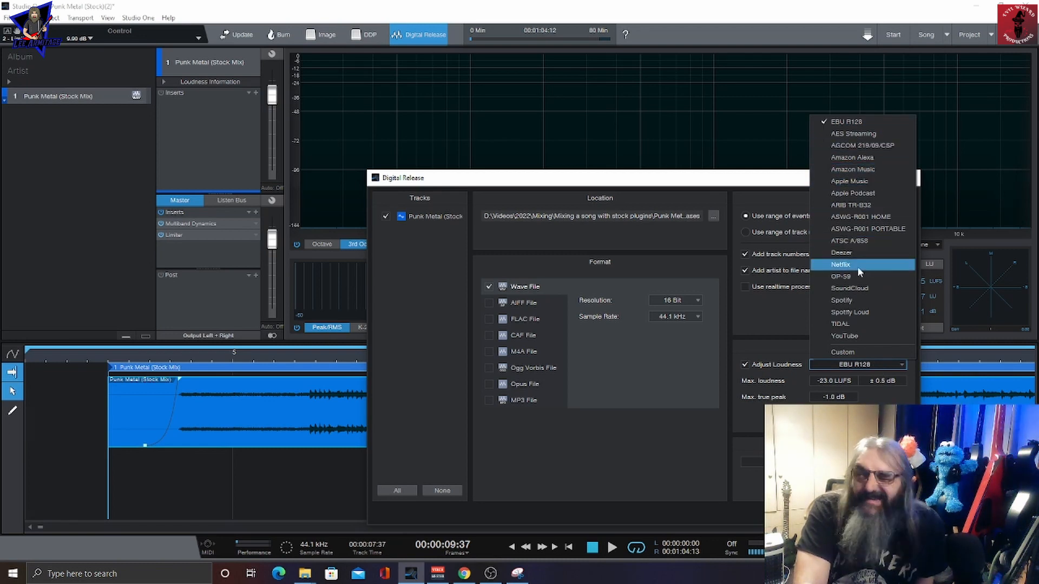
left_click(866, 336)
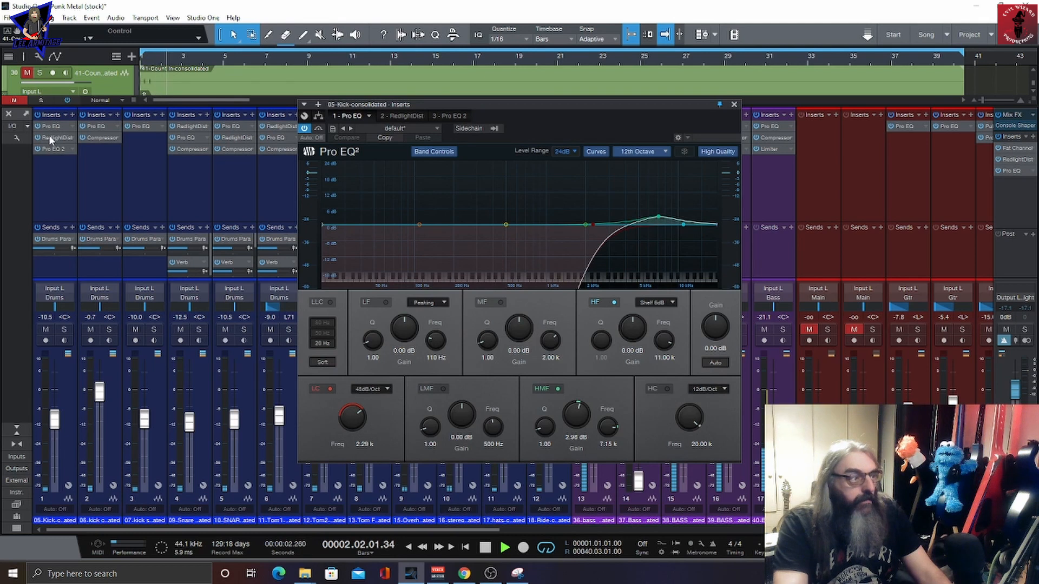
Review the Pro EQ, RedlightDist and Pro EQ 2 inserts on the 05-Kick track while the song plays
left_click(49, 137)
left_click(45, 149)
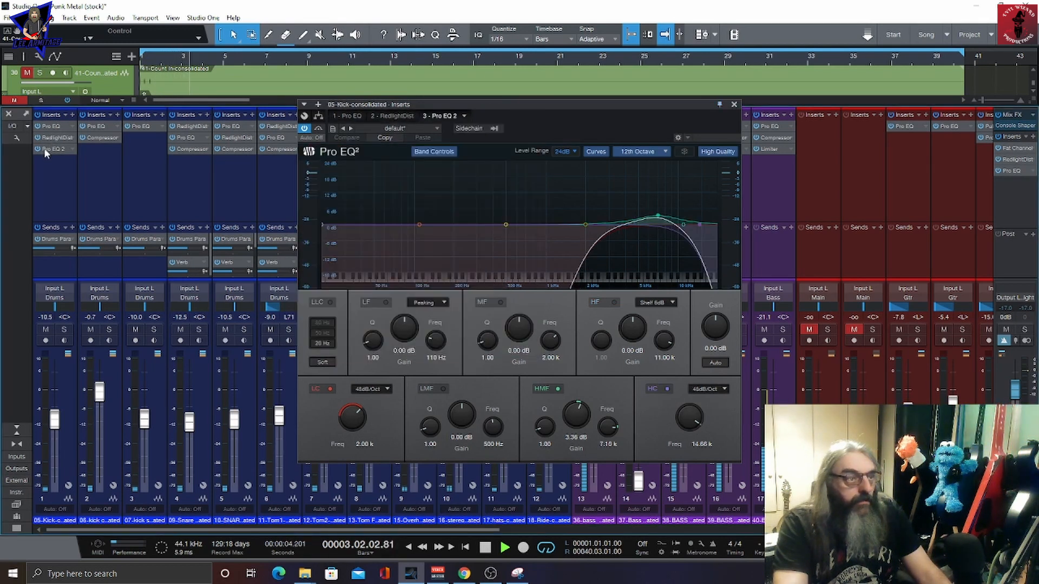
left_click(735, 105)
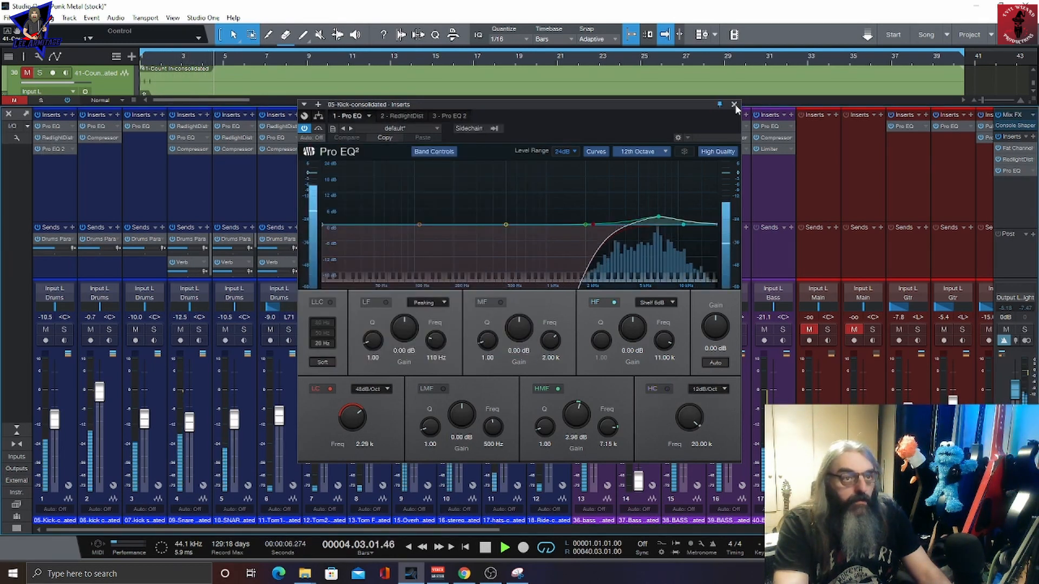
left_click(734, 105)
Inspect the kick condenser track's Pro EQ and Compressor, and the kick sub track's Pro EQ
left_click(98, 126)
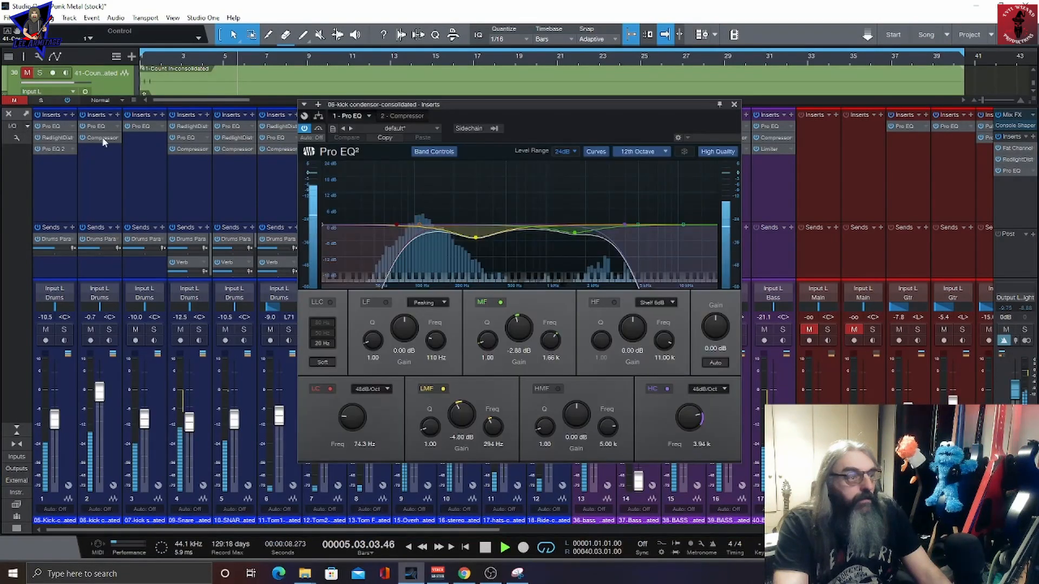
left_click(101, 139)
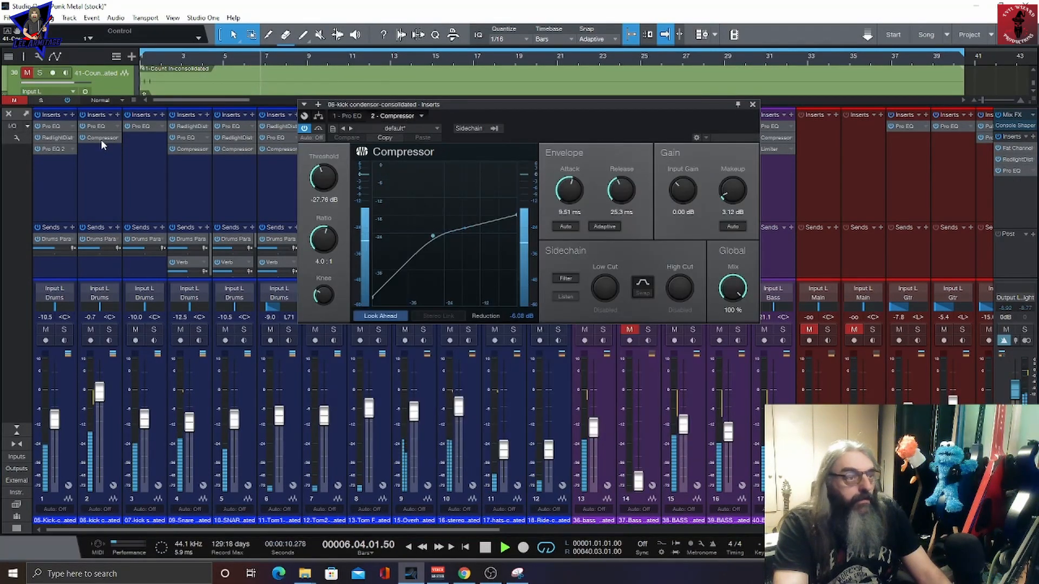
left_click(149, 127)
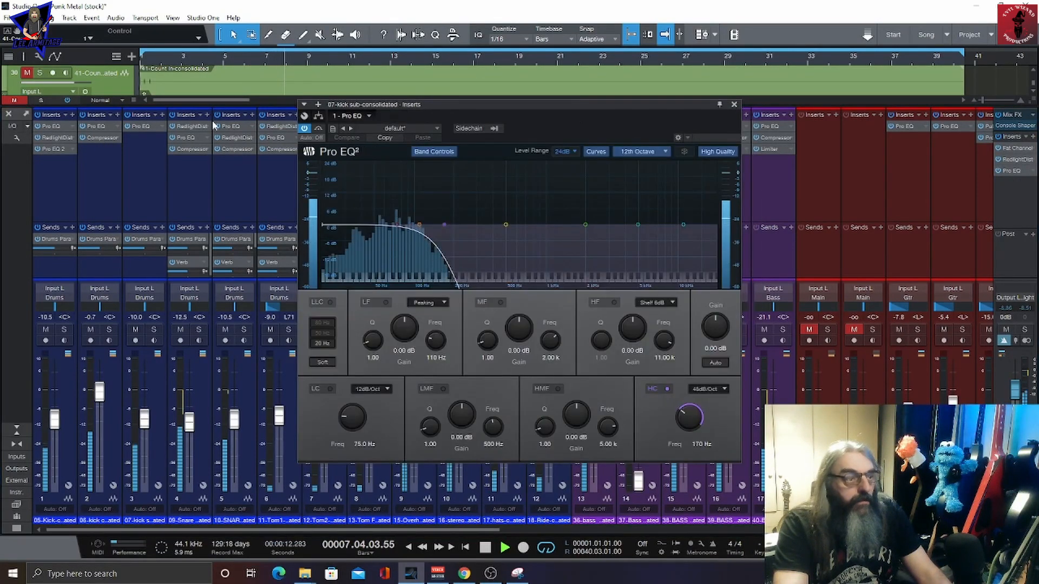
left_click(734, 104)
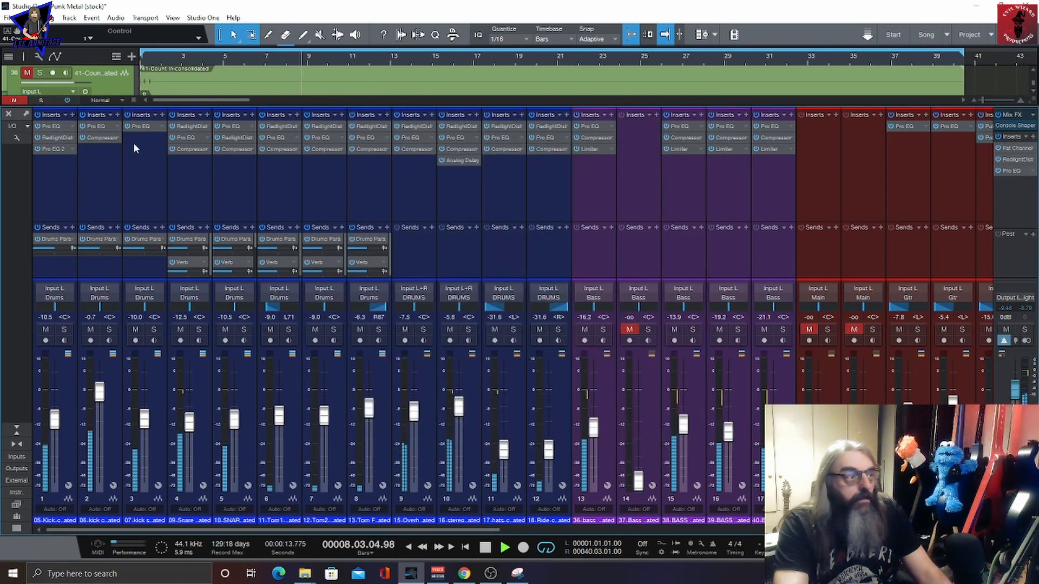
Go through the snare top track's RedlightDist, Pro EQ and Compressor inserts during playback
left_click(194, 128)
left_click(193, 138)
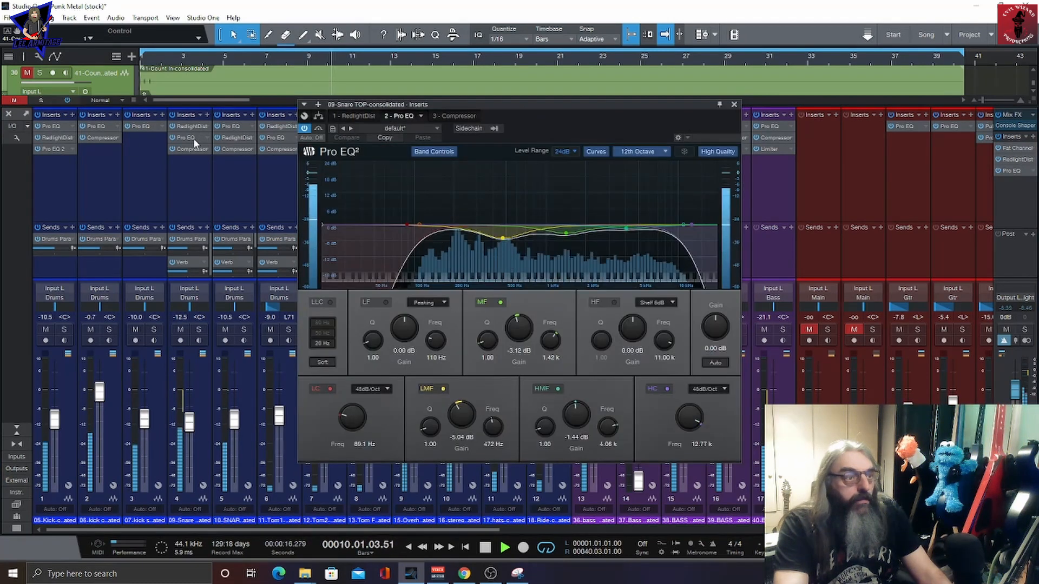
left_click(193, 149)
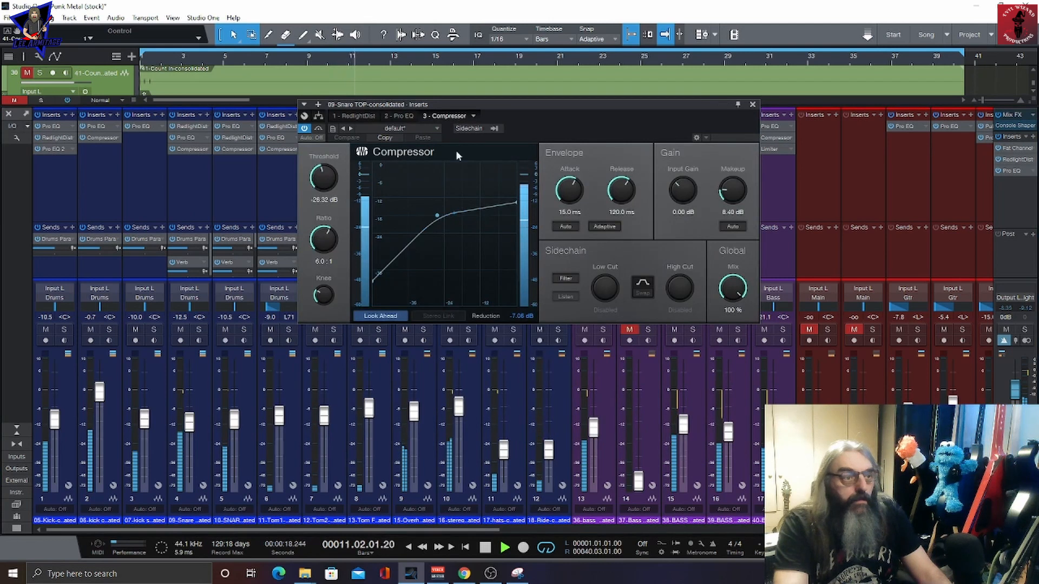
left_click(752, 105)
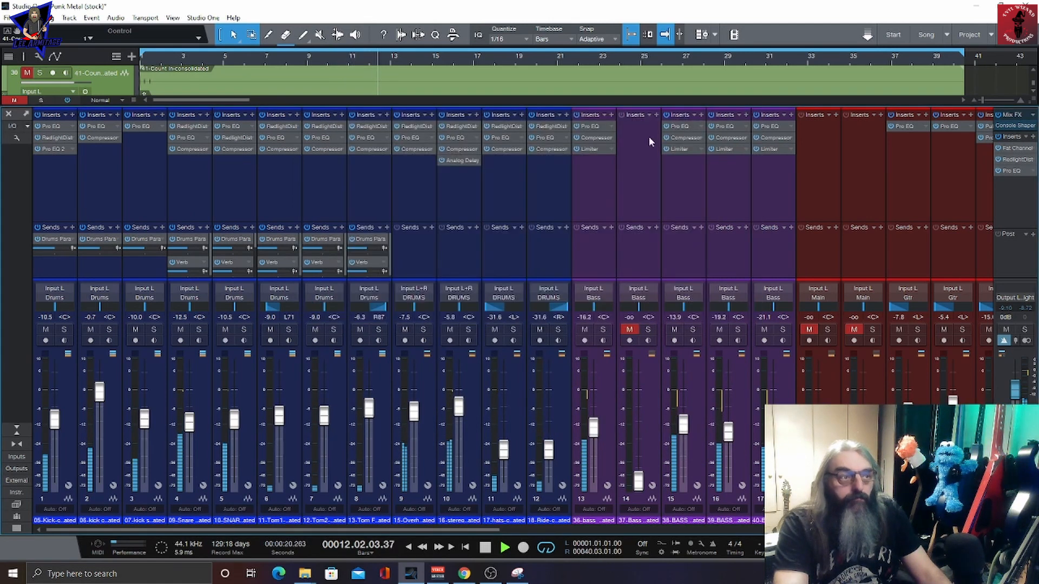
View the overheads track's RedlightDist, Pro EQ and Compressor settings in turn
left_click(413, 127)
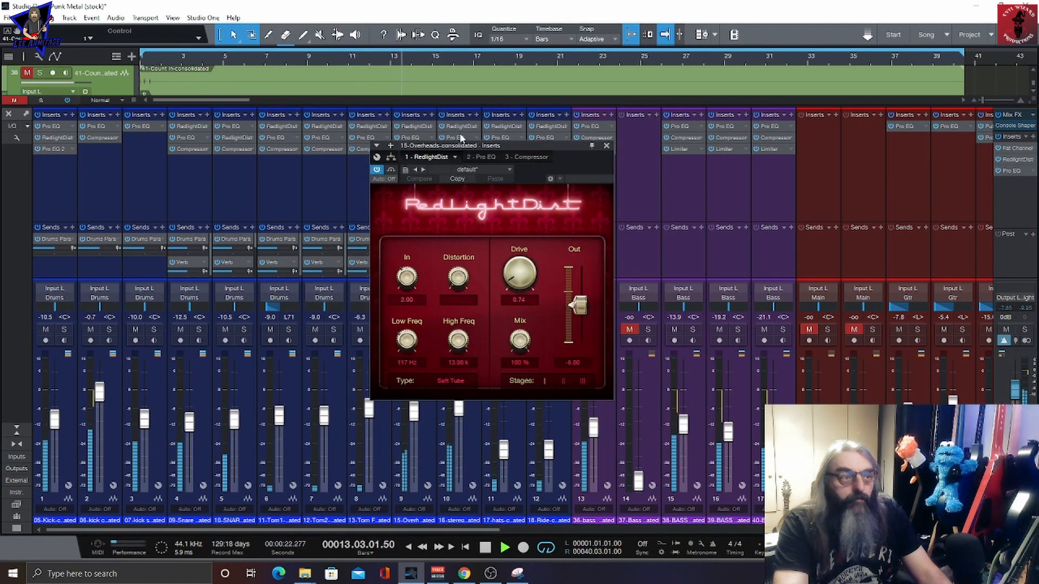
left_click(481, 157)
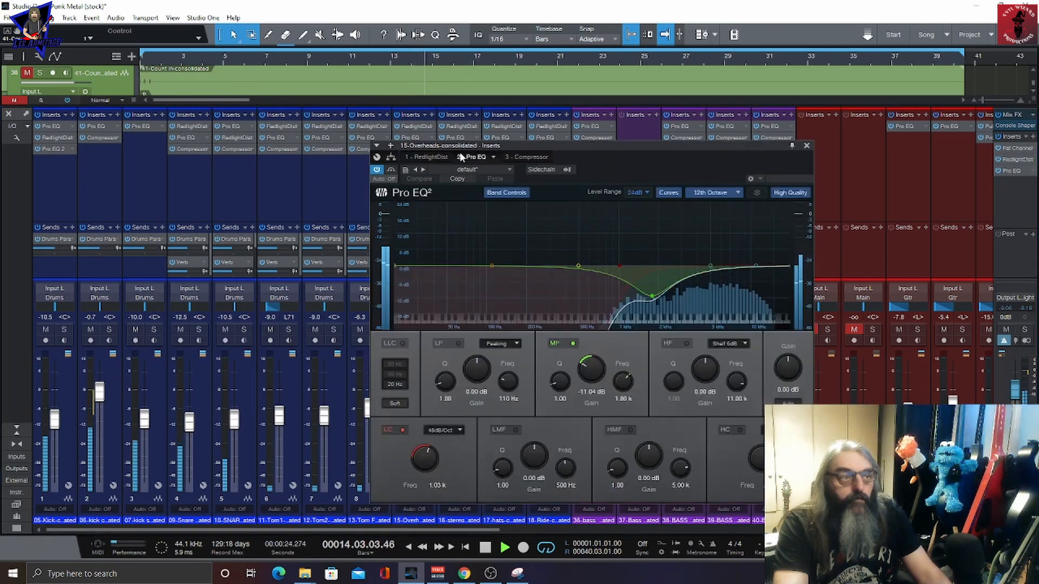
left_click(521, 157)
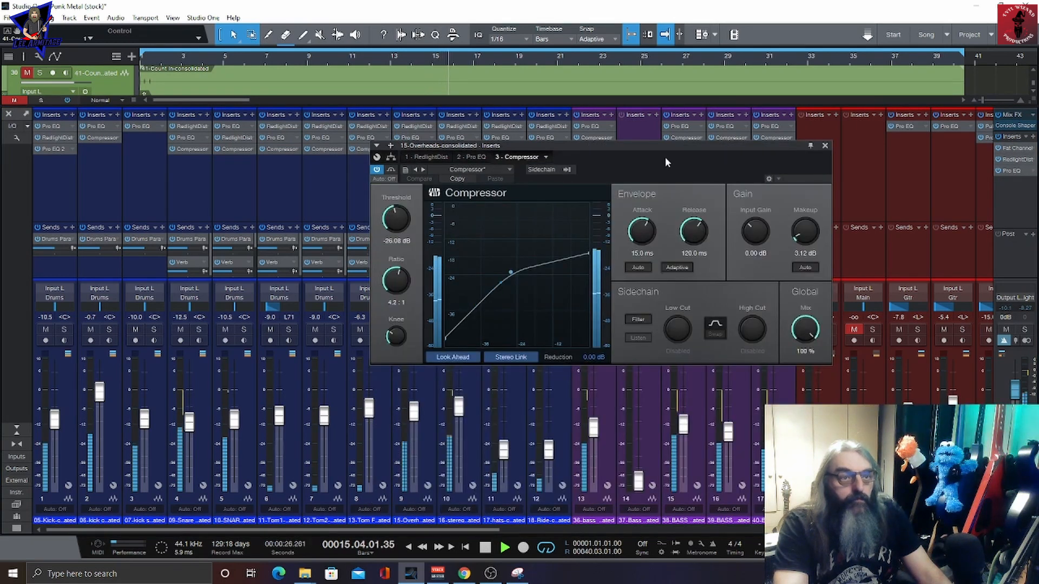
Examine the Pro EQ, Compressor and Limiter on the BASS MIX track and the Limiter on the BASS LOW track
left_click(681, 127)
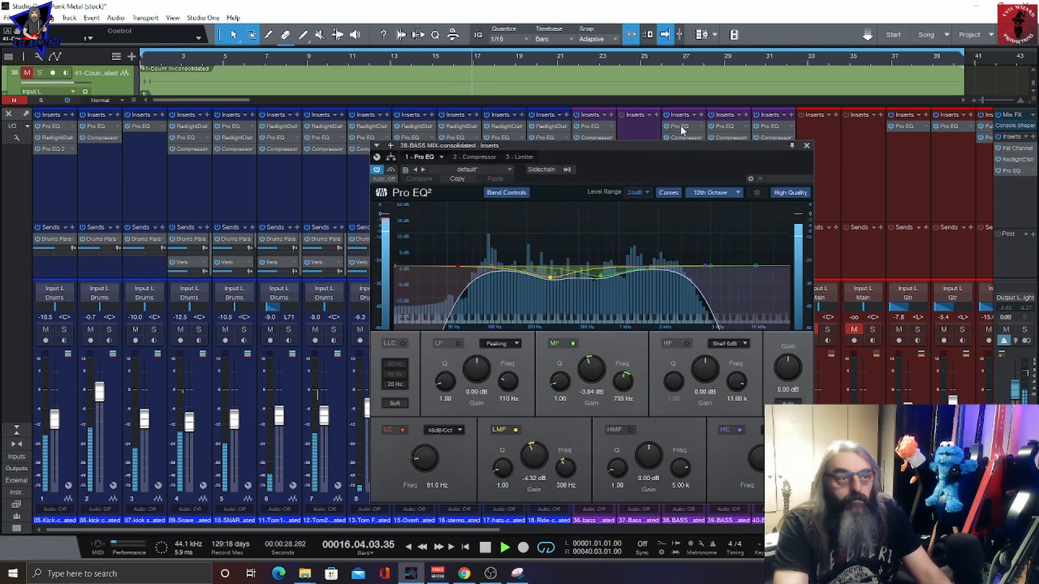
left_click(473, 157)
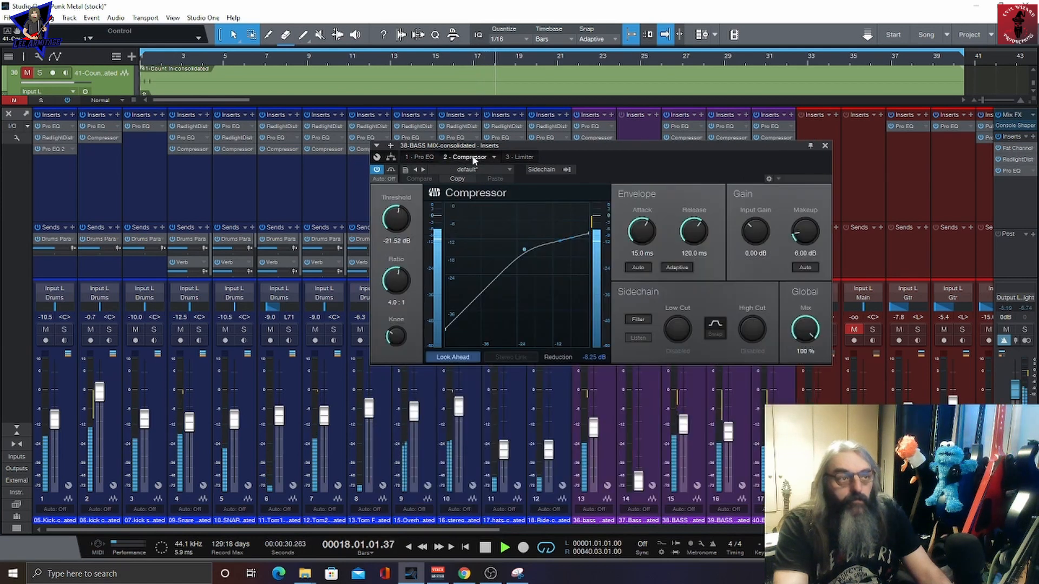
left_click(522, 156)
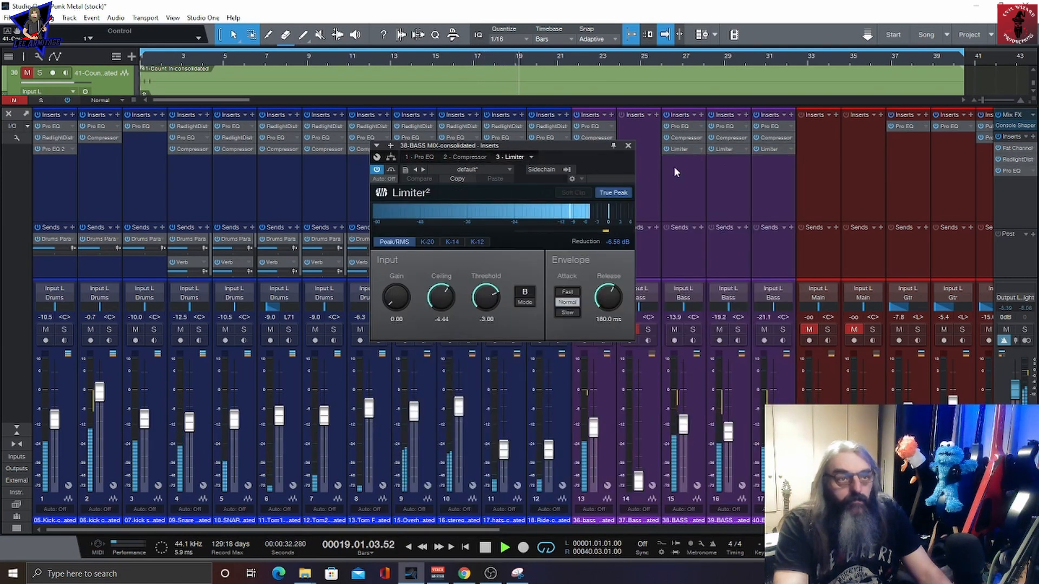
left_click(767, 149)
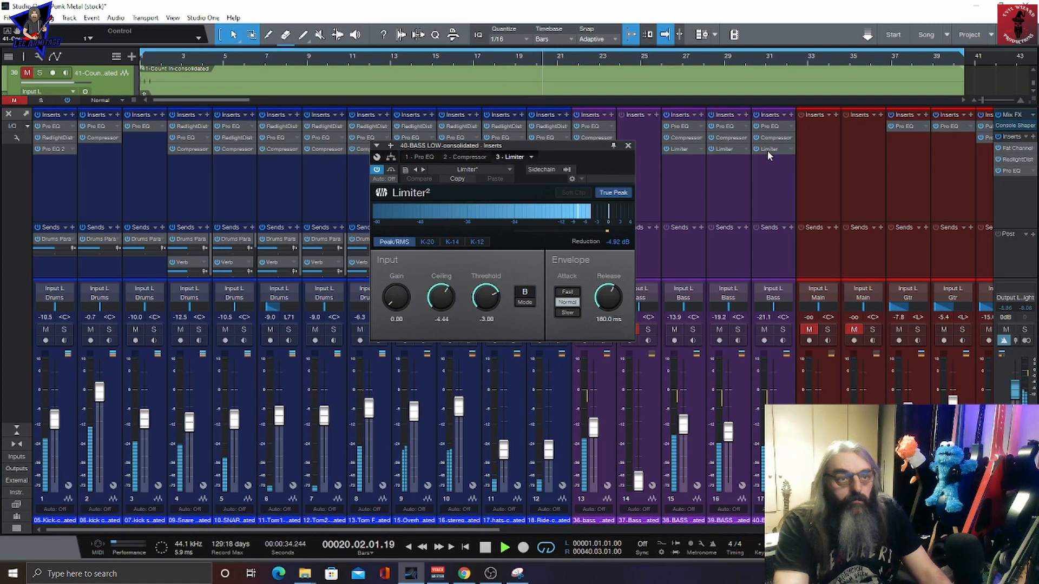
Compare the first guitar's Pro EQ settings on its Delphos, 57 and Revv Direct tracks, including the Revv Direct track's Pulse cabinet loader
left_click(908, 128)
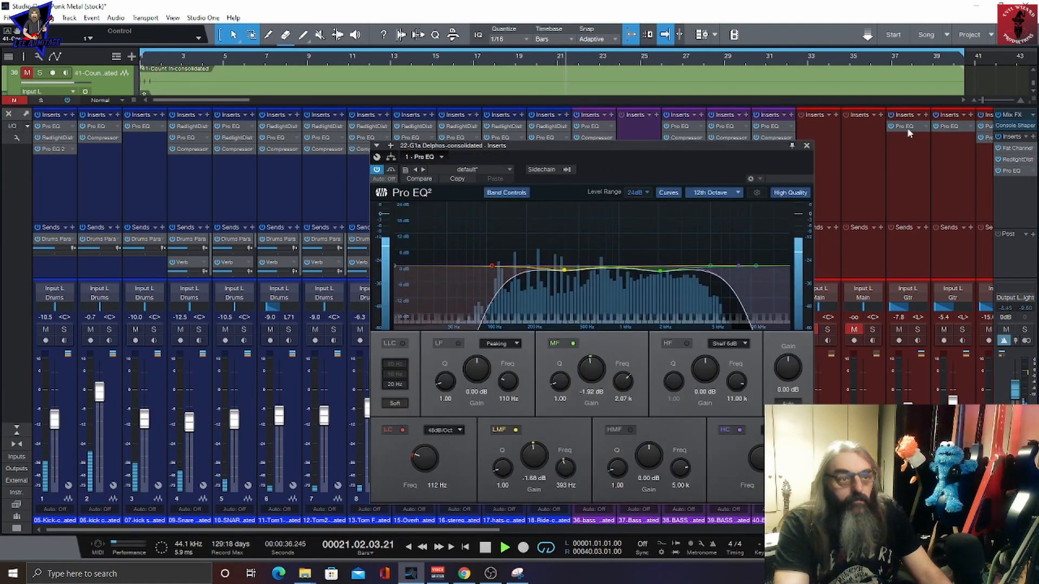
left_click(950, 127)
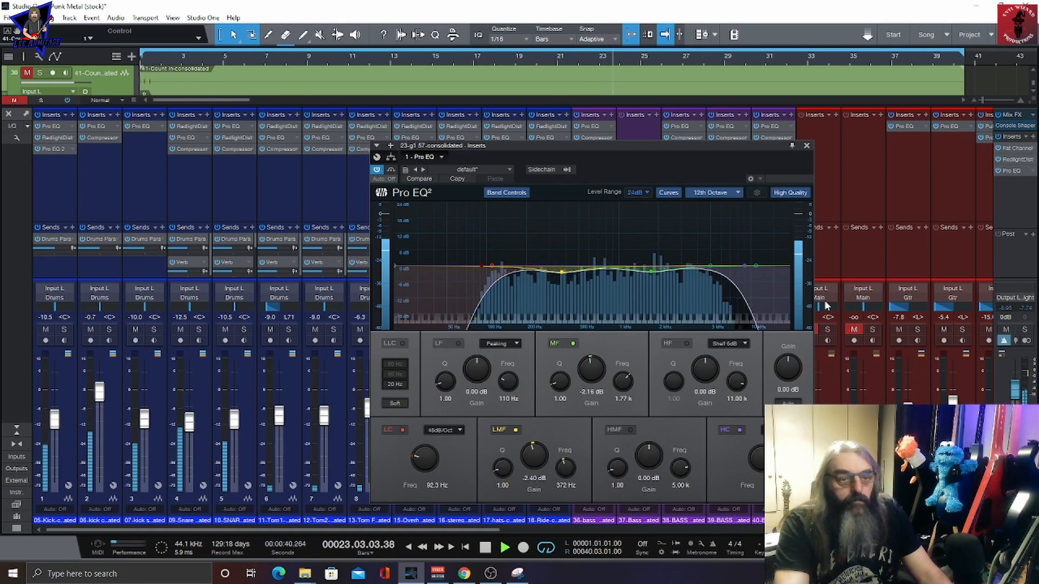
left_click(989, 129)
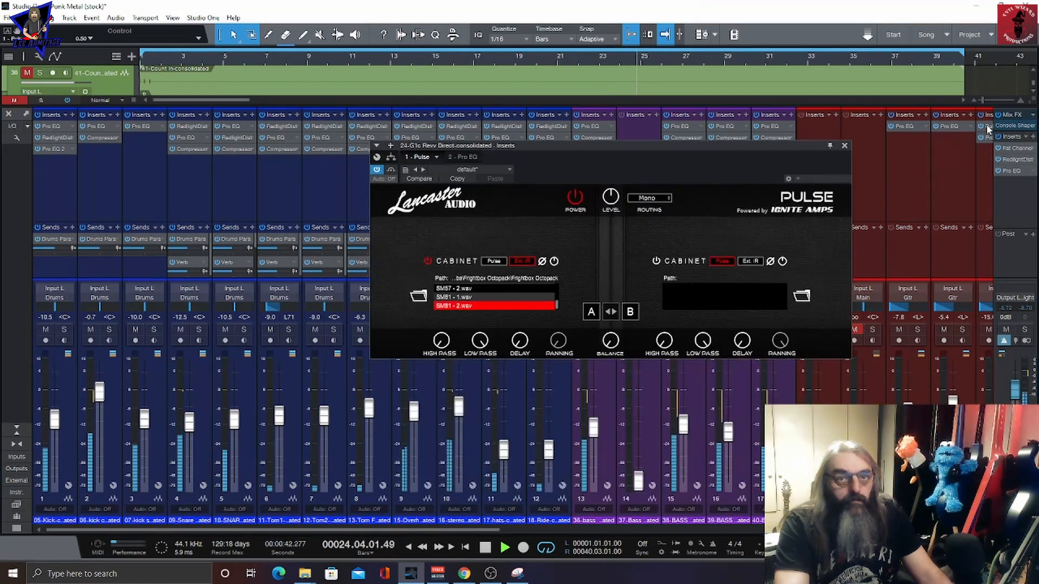
left_click(988, 138)
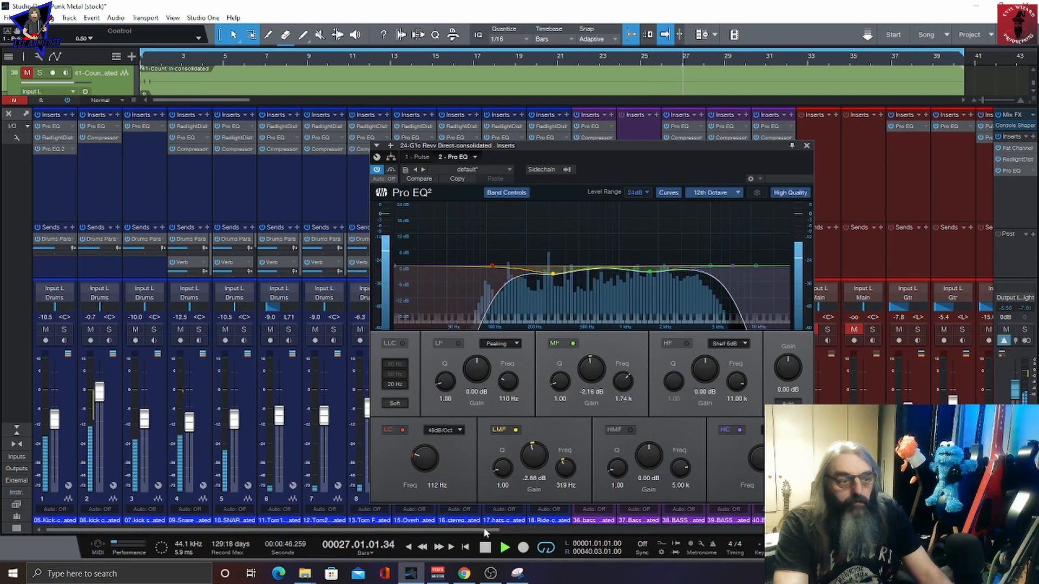
Inspect the Pro EQ and Compressor inserts on the Lead Delphos guitar track
scroll(704, 522, "right", 10)
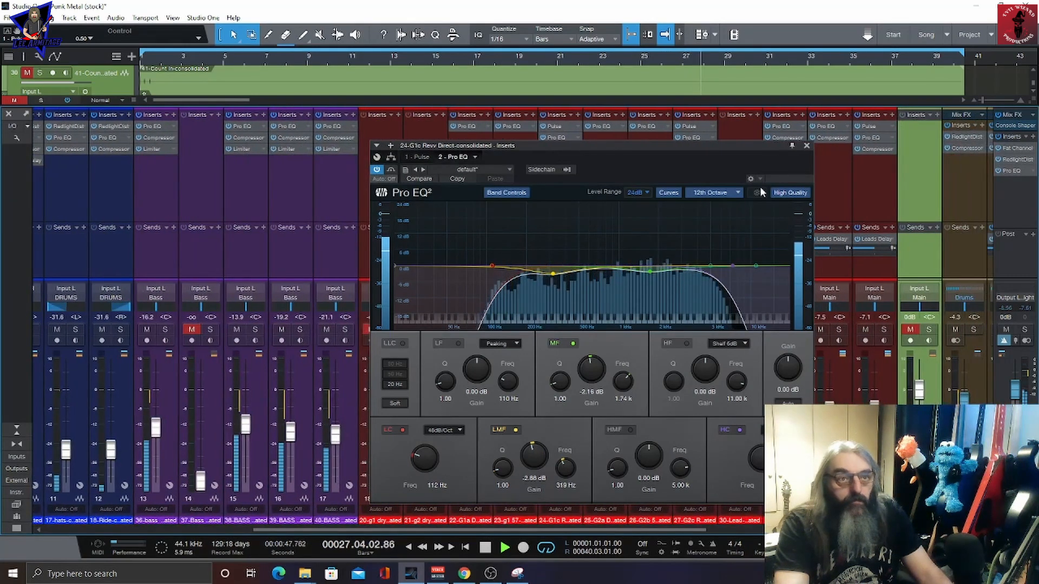
left_click(787, 126)
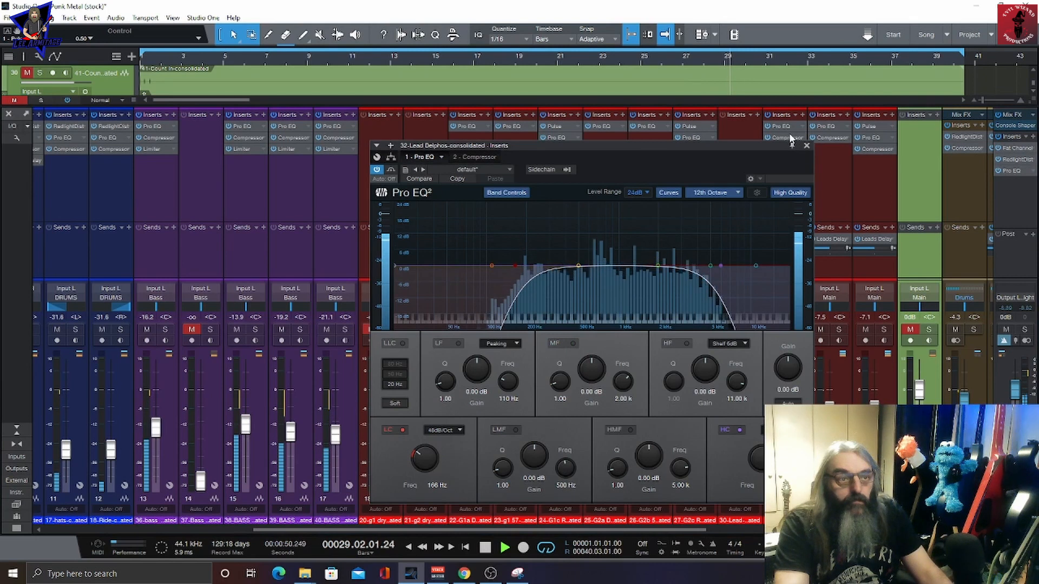
left_click(789, 137)
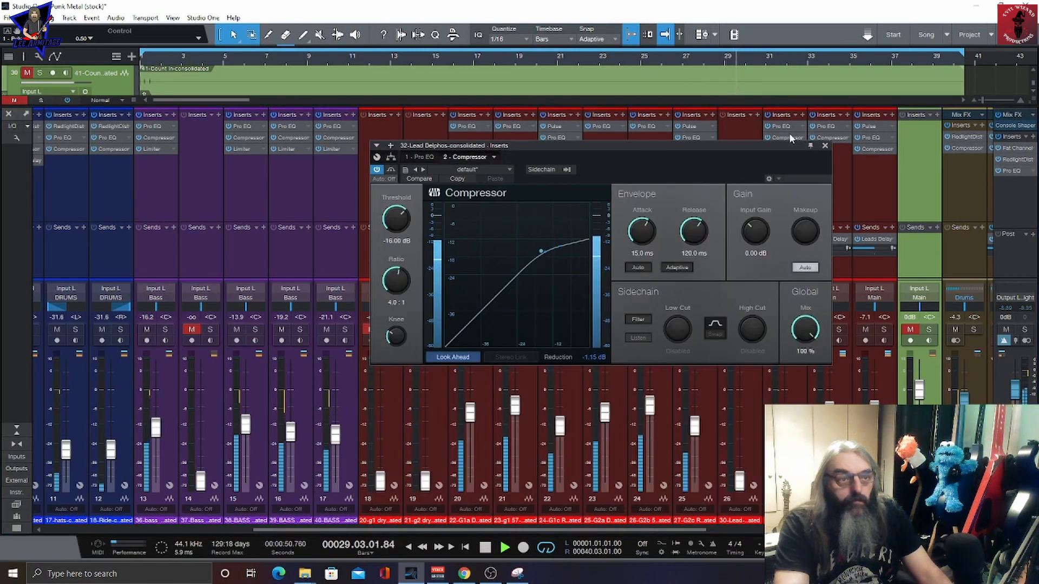
left_click(824, 145)
Review the main output's Fat Channel, RedlightDist and Pro EQ inserts while the song plays
left_click(1016, 150)
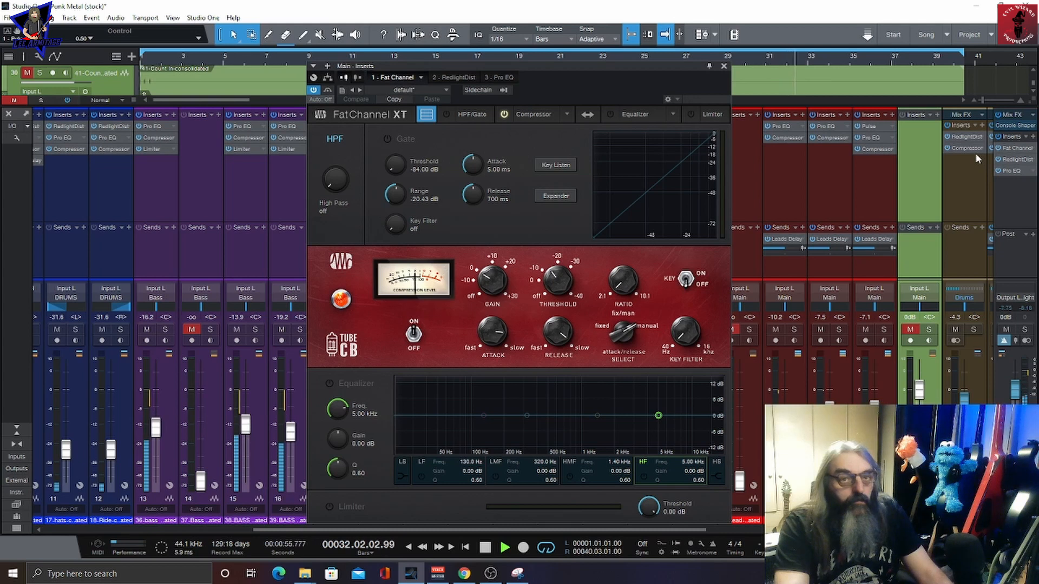
left_click(1016, 160)
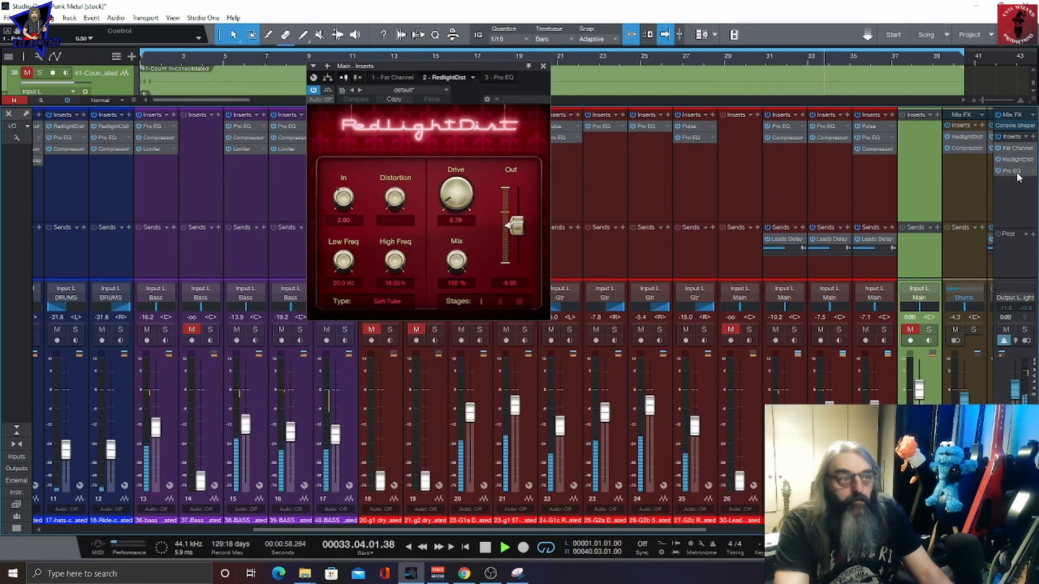
left_click(1017, 171)
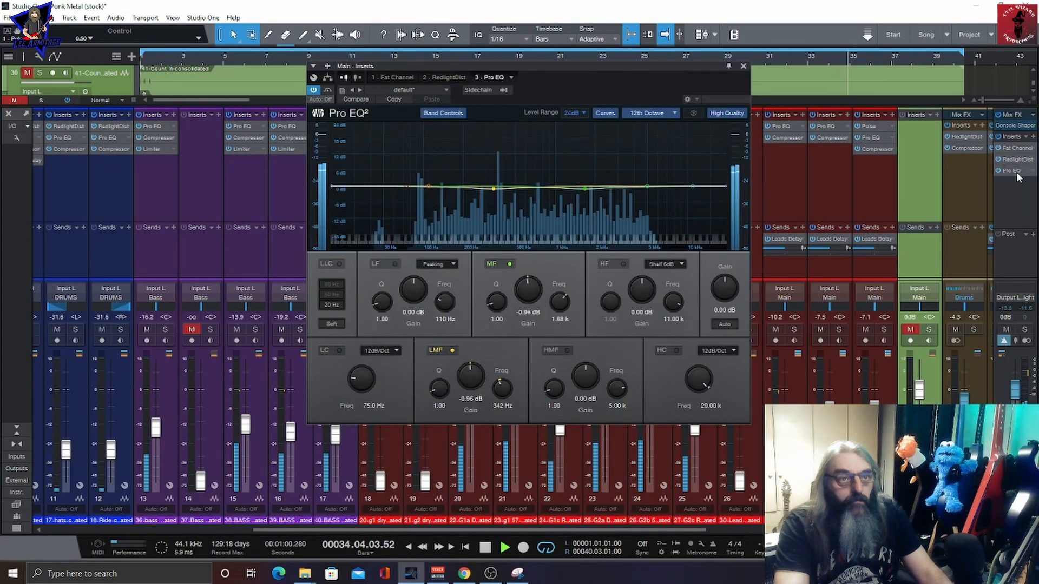